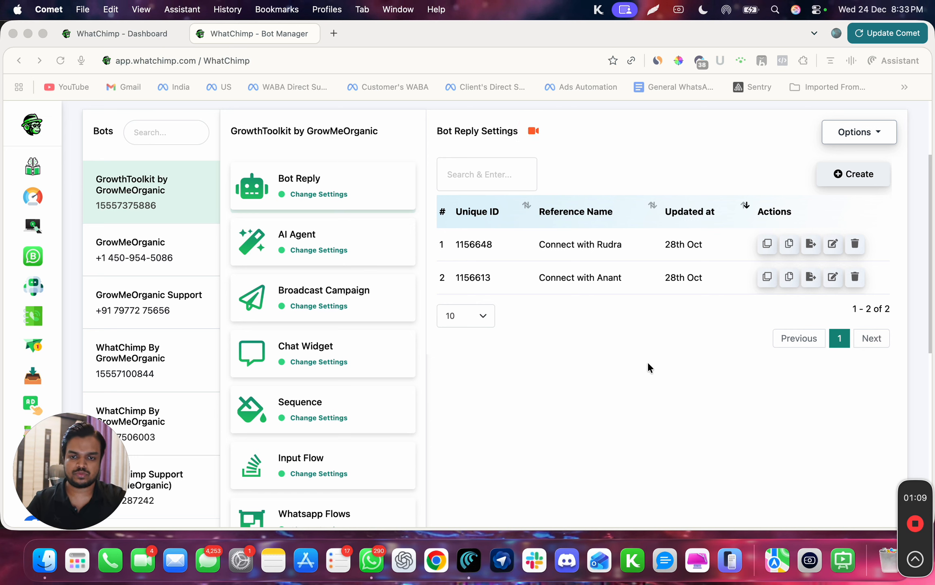
Open WhatsApp and send the message "Need more info" to the GrowthToolkit bot chat.
left_click(372, 562)
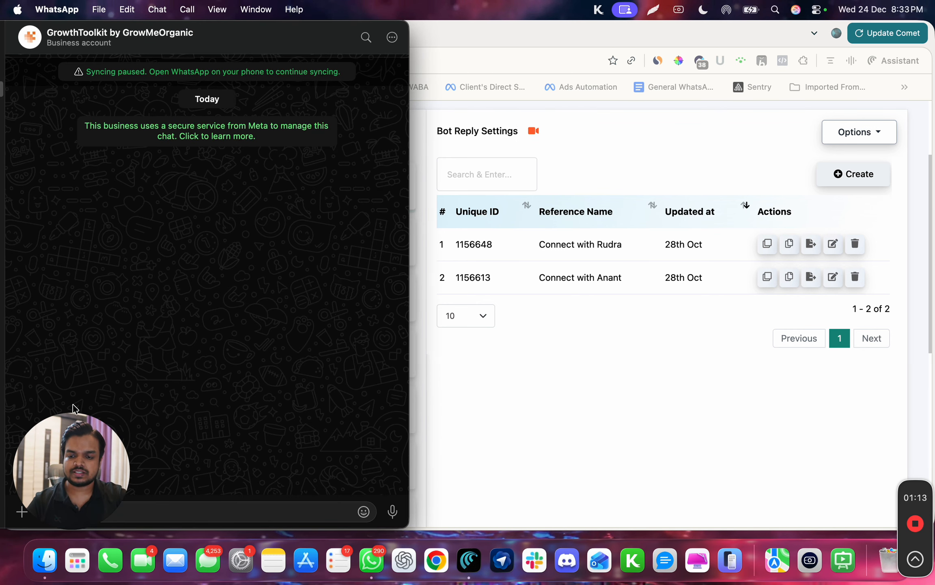
mouse_move(64, 445)
left_click_drag(63, 445, 739, 454)
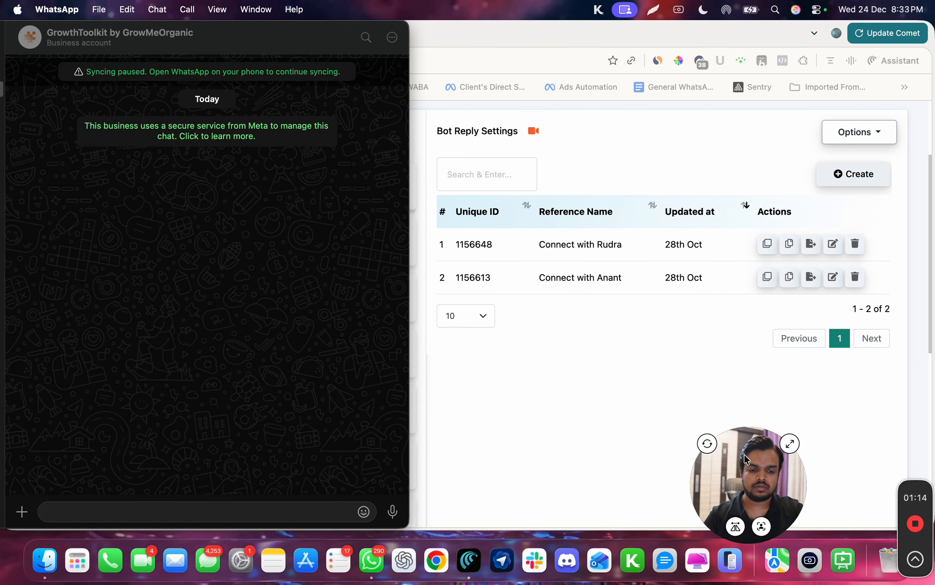
left_click(98, 508)
type("Need")
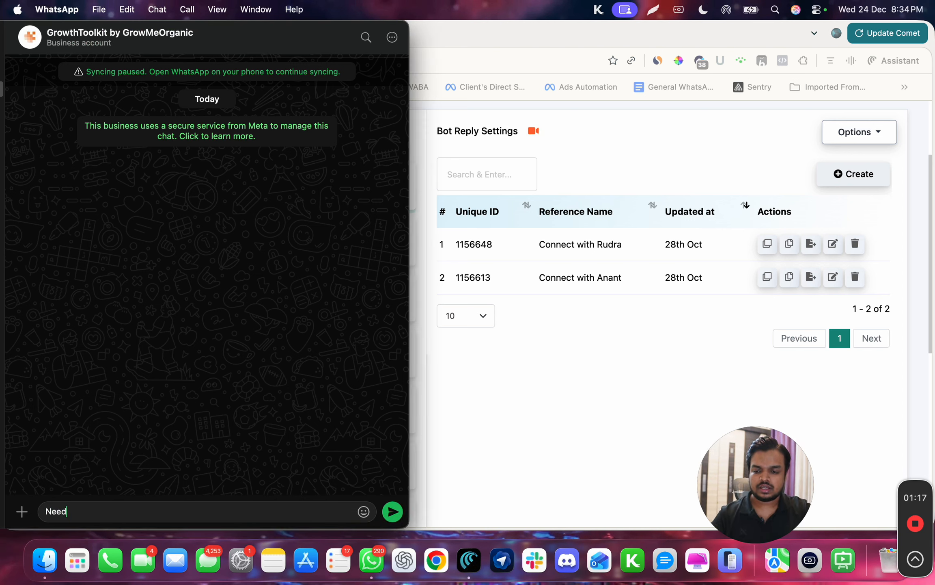
type(" more info")
key("Return")
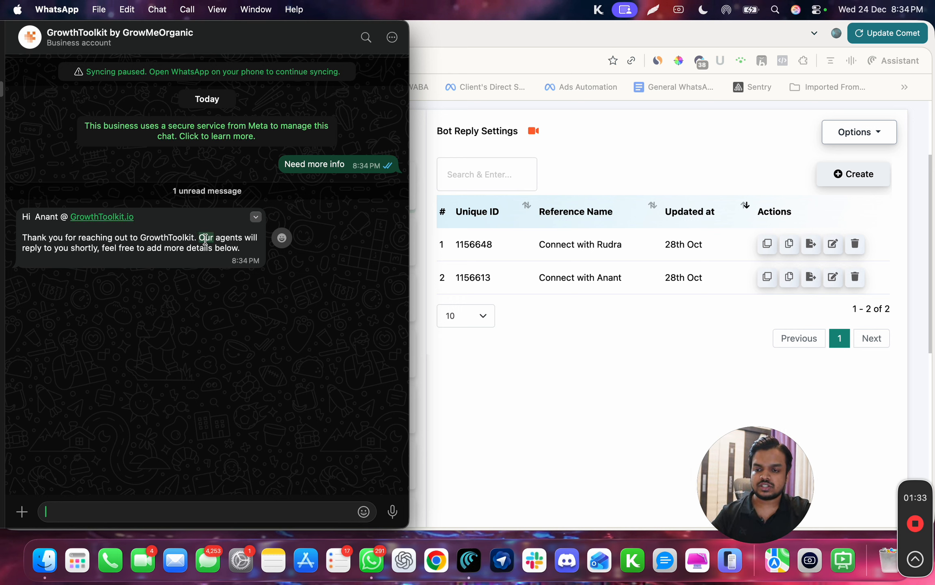
Return to the bot manager and open the bot's Configuration settings.
left_click_drag(199, 238, 160, 257)
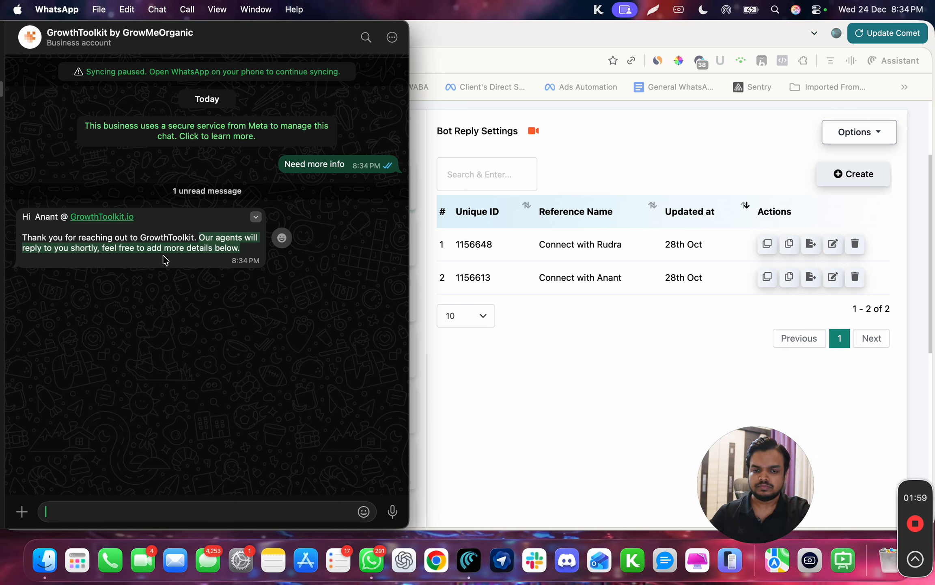
left_click(418, 331)
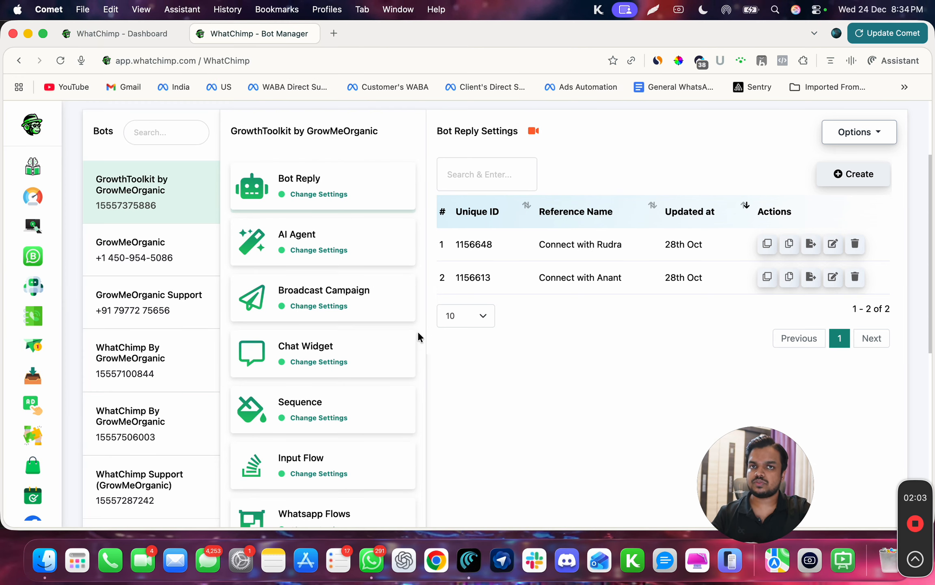
scroll(418, 341, "up", 1)
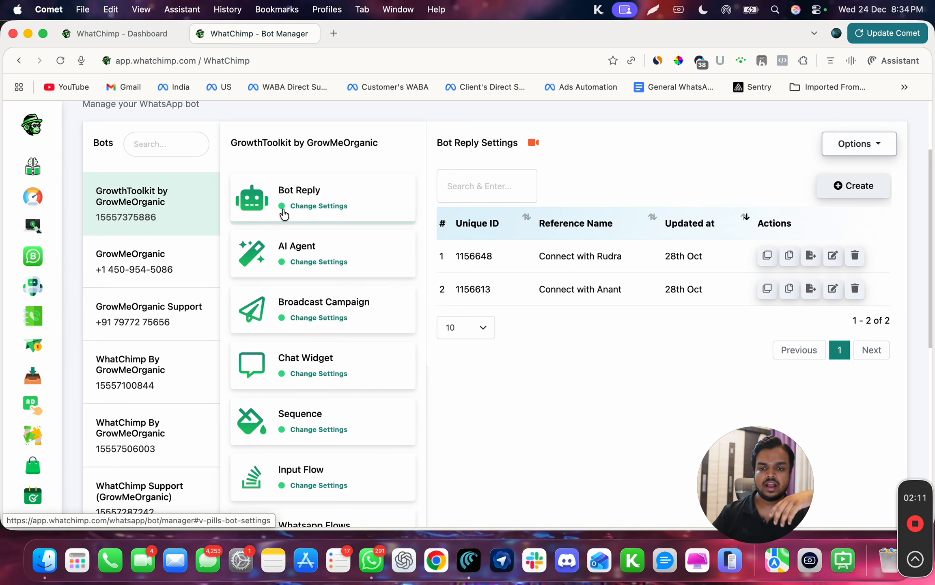
scroll(283, 213, "down", 10)
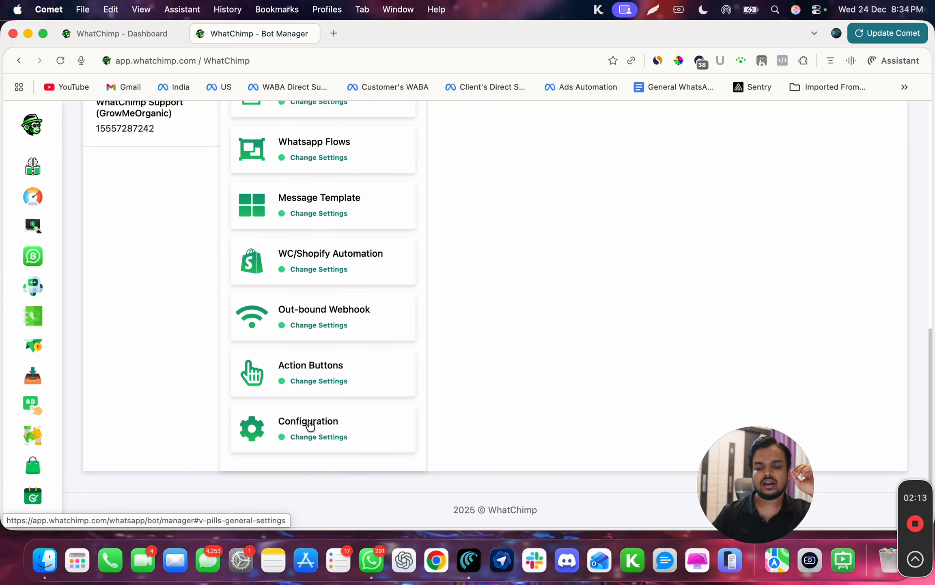
left_click(310, 424)
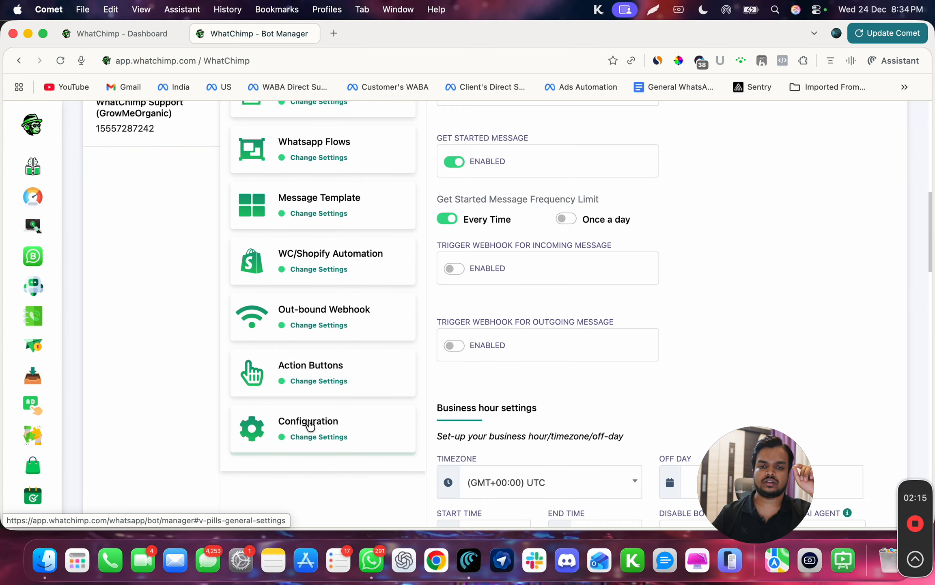
Toggle the No Match Reply switch off and back on twice.
scroll(477, 309, "up", 5)
scroll(476, 308, "up", 5)
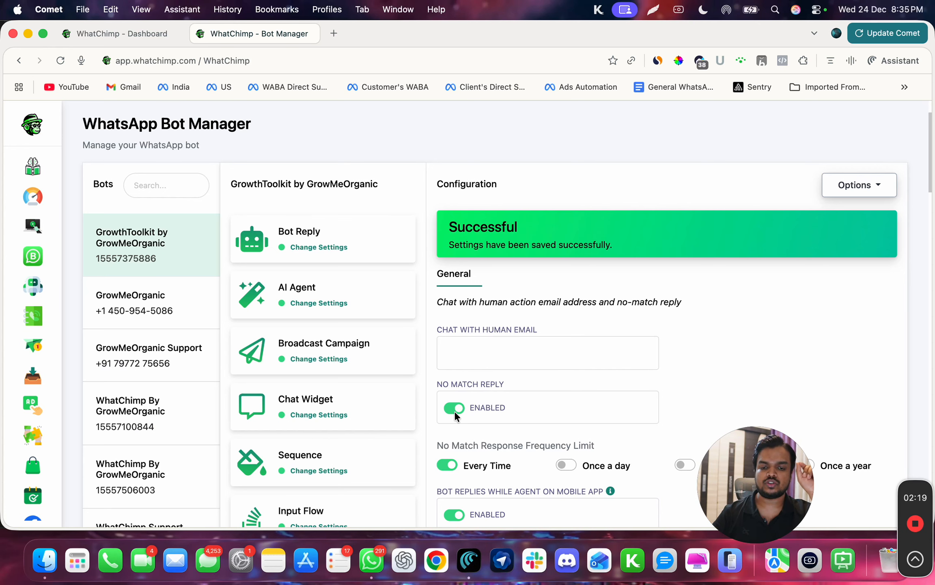
scroll(454, 410, "down", 1)
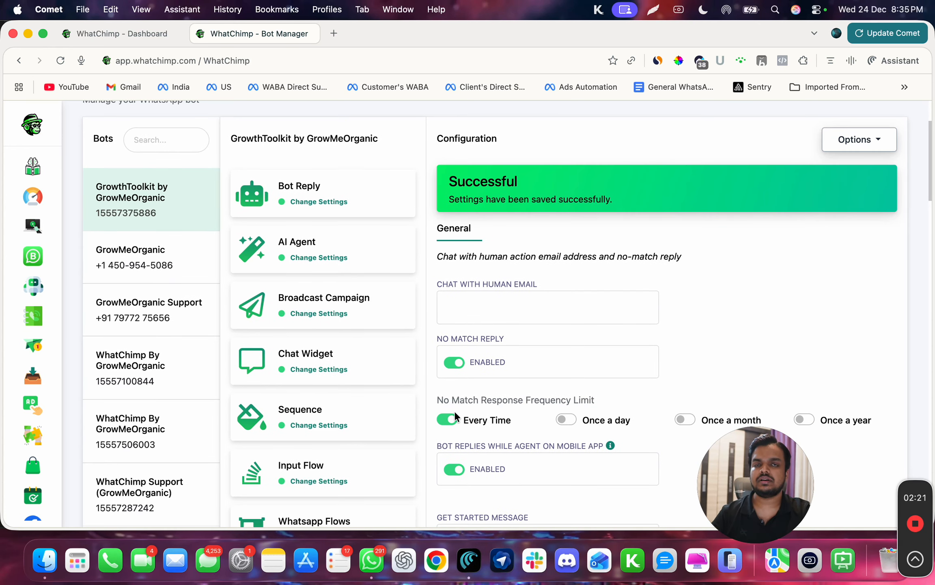
left_click(455, 363)
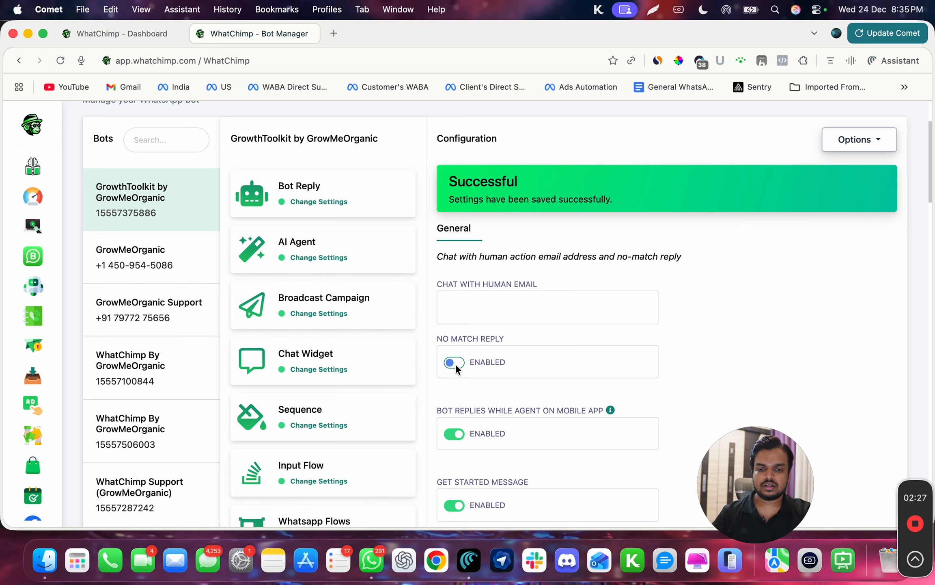
left_click(454, 362)
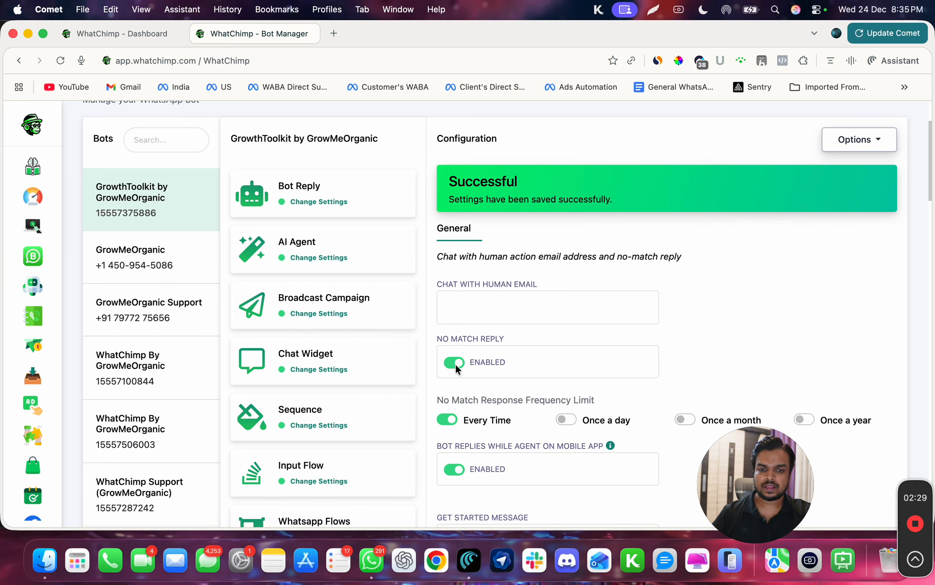
left_click(454, 363)
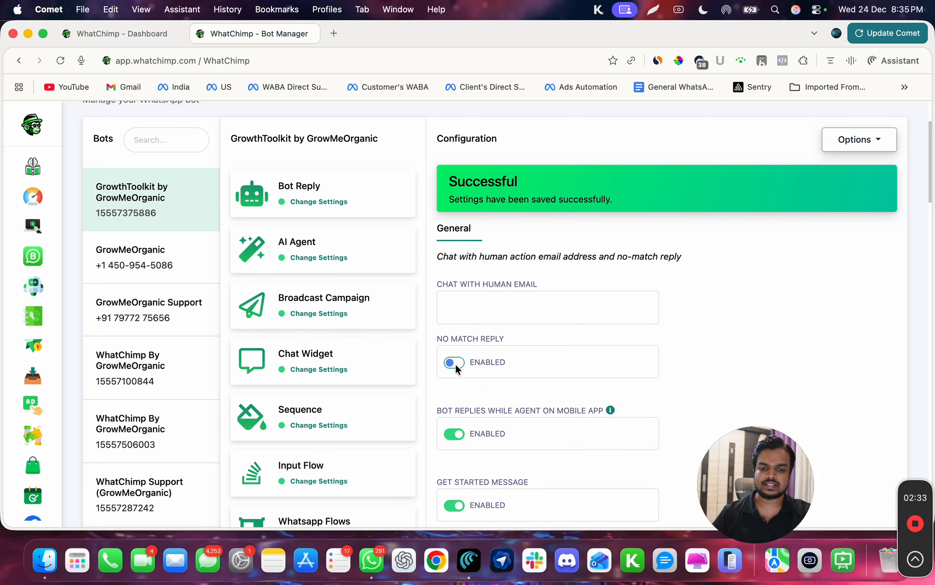
left_click(455, 363)
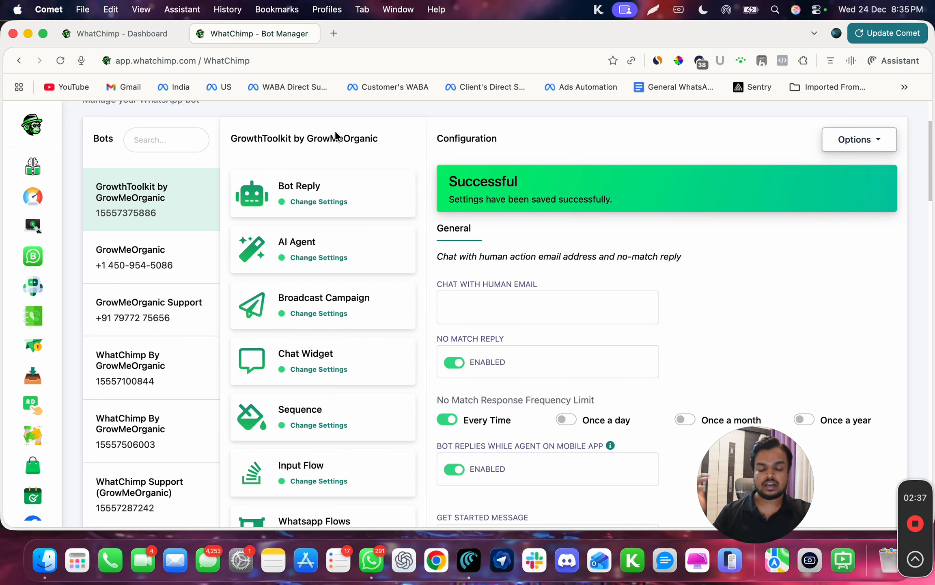
Send the test message "Random messsage" to the bot chat in WhatsApp.
scroll(673, 345, "down", 3)
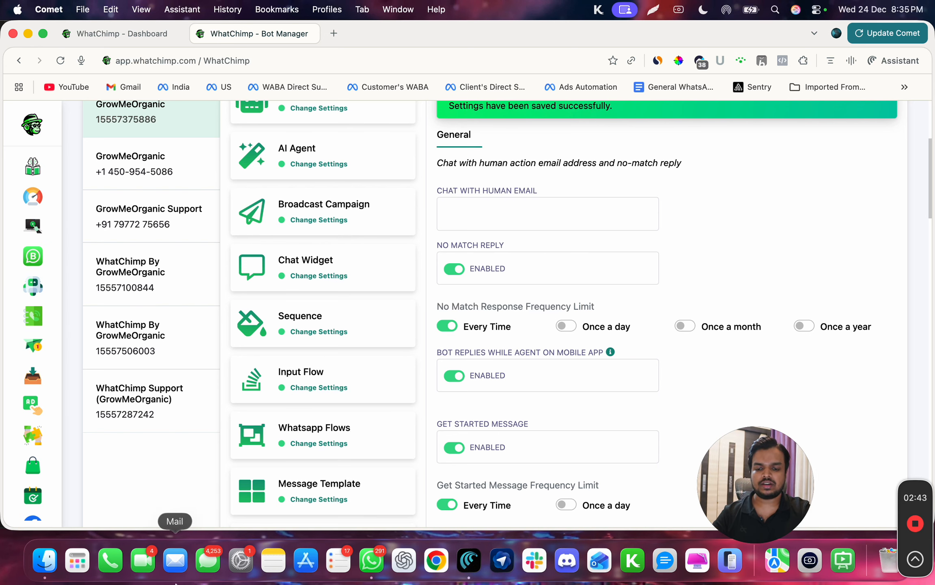
left_click(371, 560)
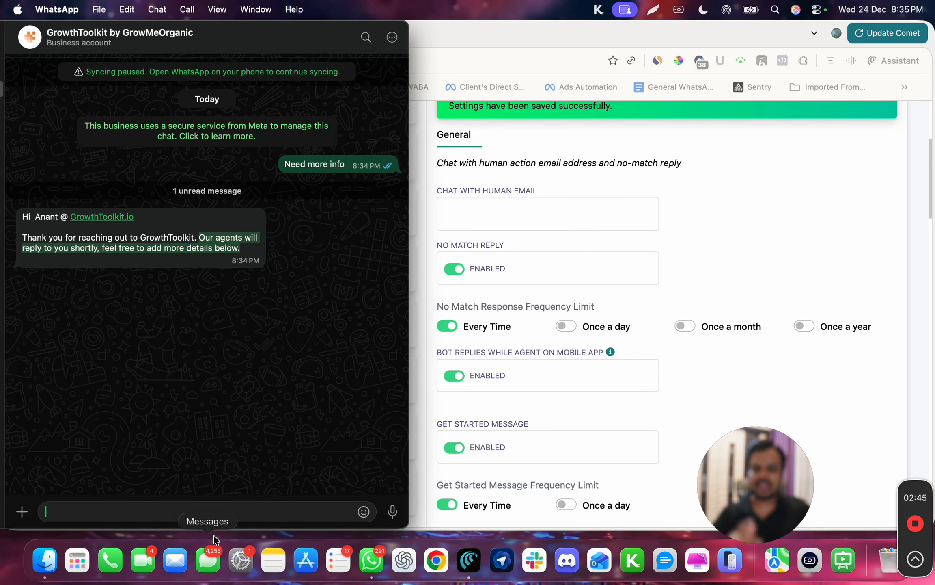
type("Rand")
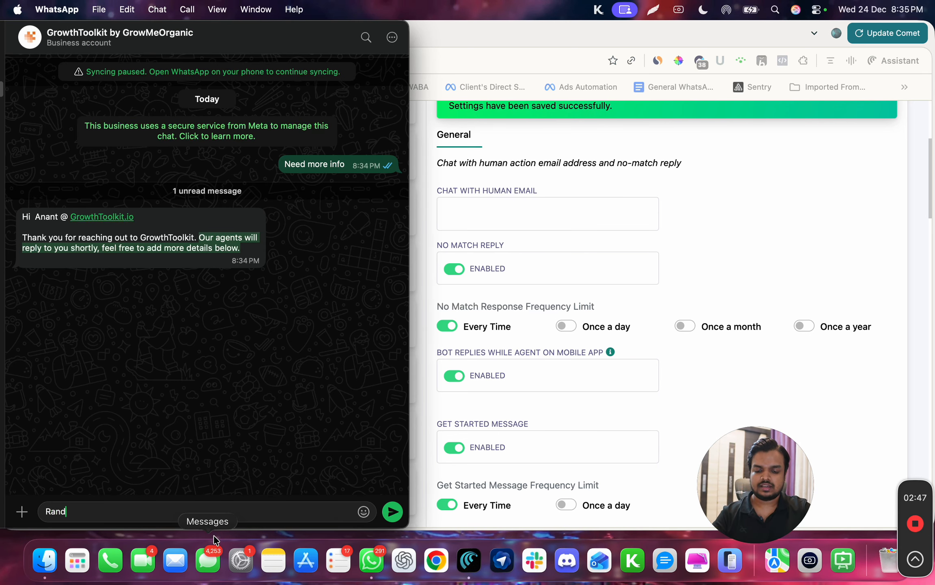
type("om messsage")
key("Return")
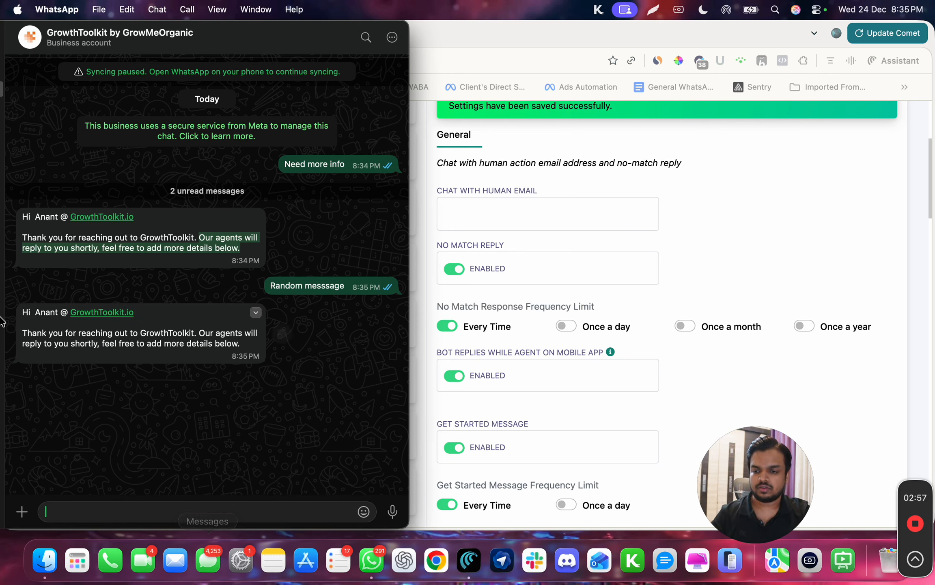
Return to the bot configuration page and save its settings.
left_click(34, 225)
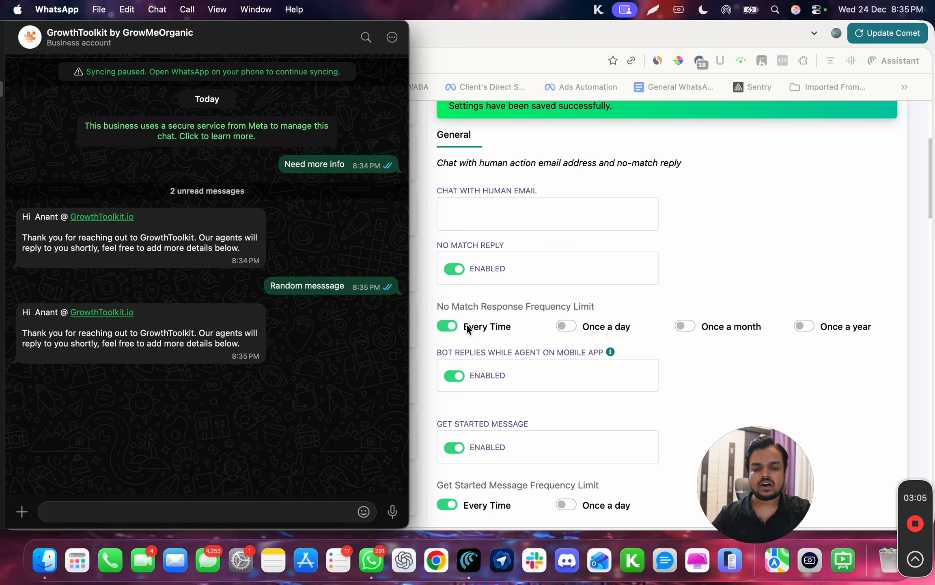
left_click(498, 310)
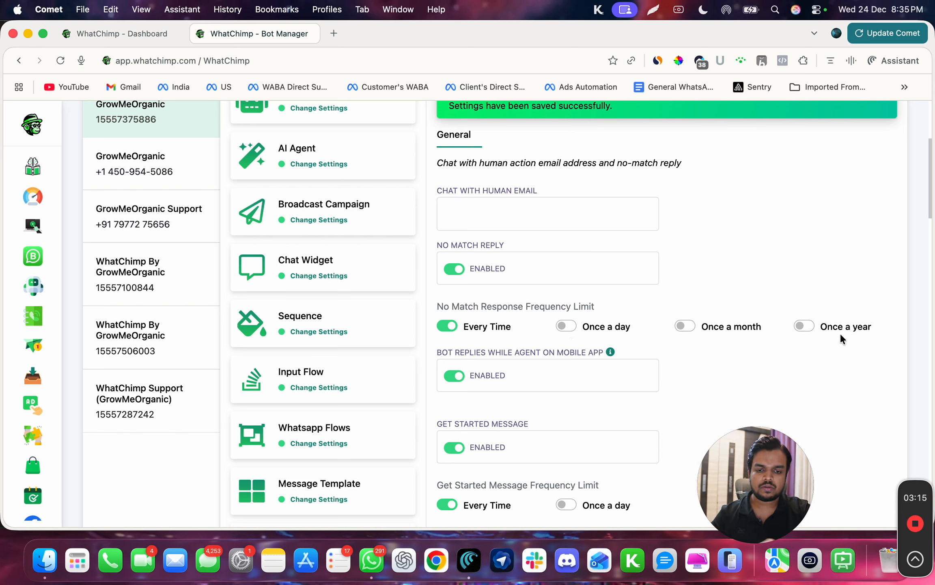
scroll(841, 338, "down", 10)
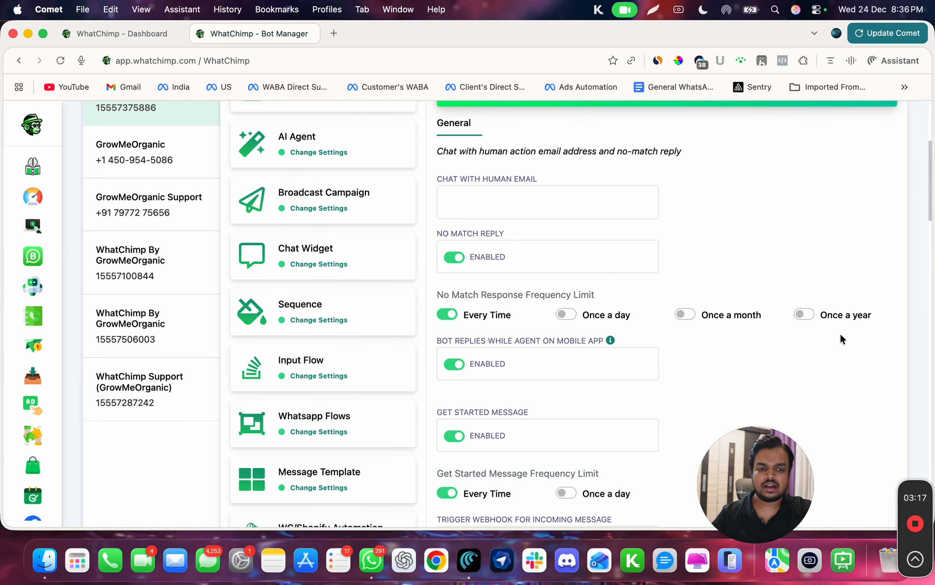
scroll(840, 333, "down", 15)
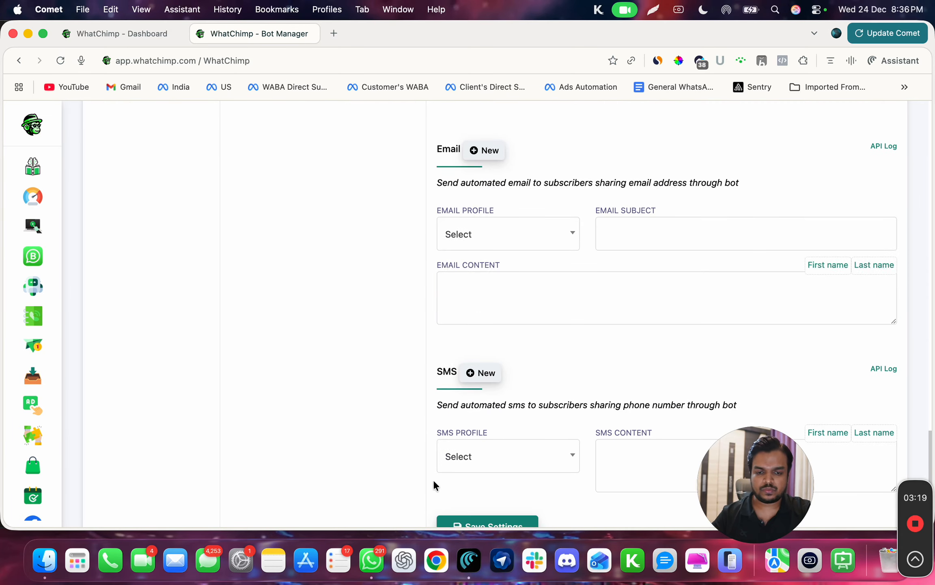
scroll(465, 487, "down", 2)
left_click(468, 483)
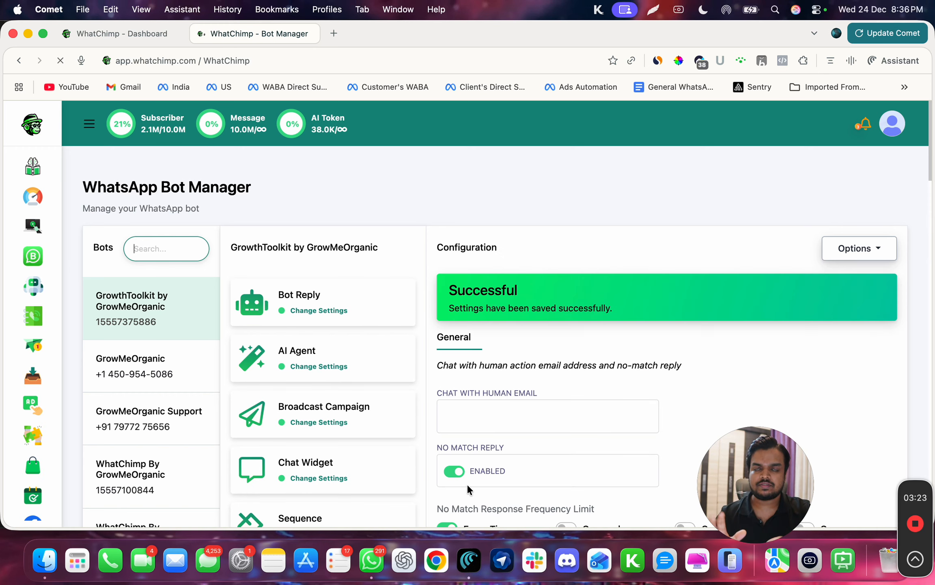
Open the No Match action button's flow in the Flow Builder from the Action Buttons settings.
scroll(369, 478, "down", 4)
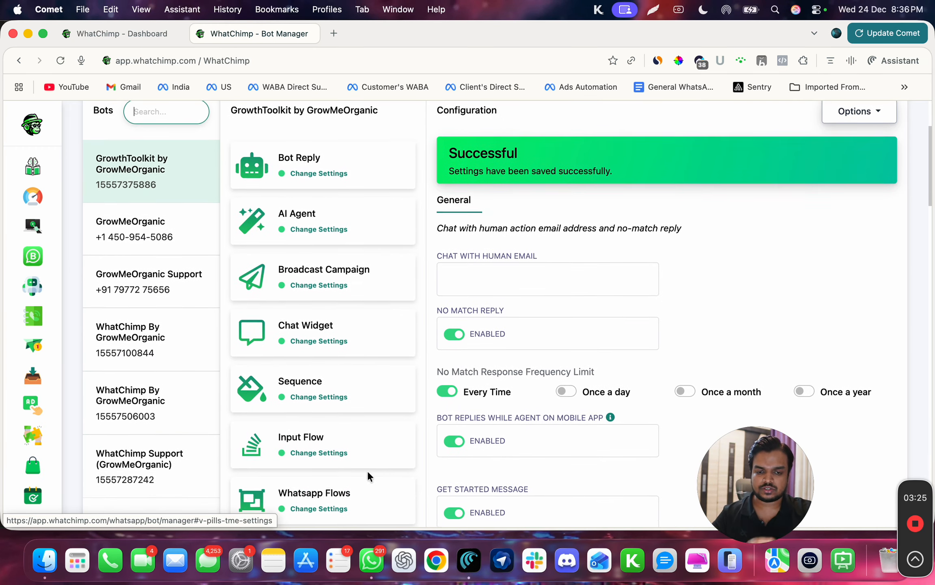
scroll(384, 469, "down", 8)
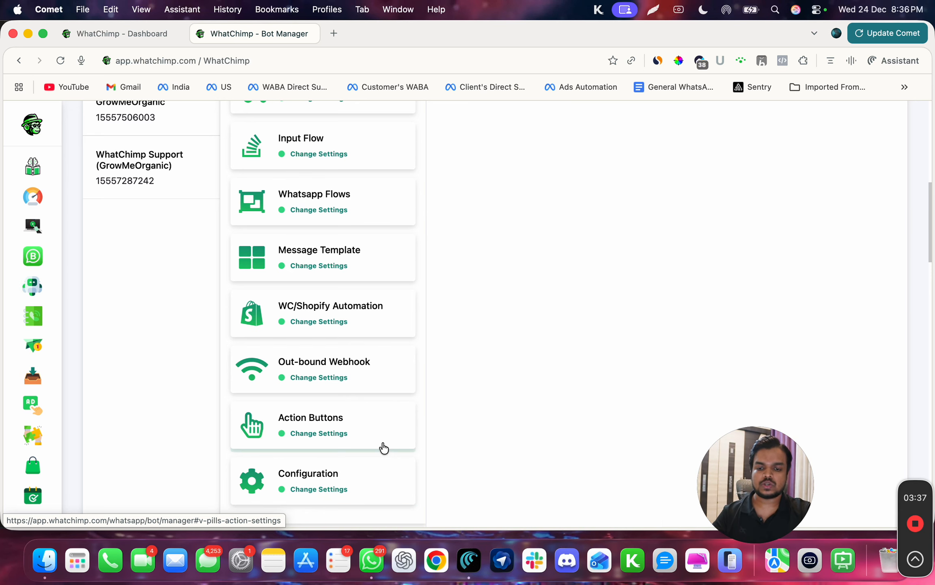
left_click(382, 445)
scroll(540, 284, "up", 3)
scroll(534, 305, "up", 6)
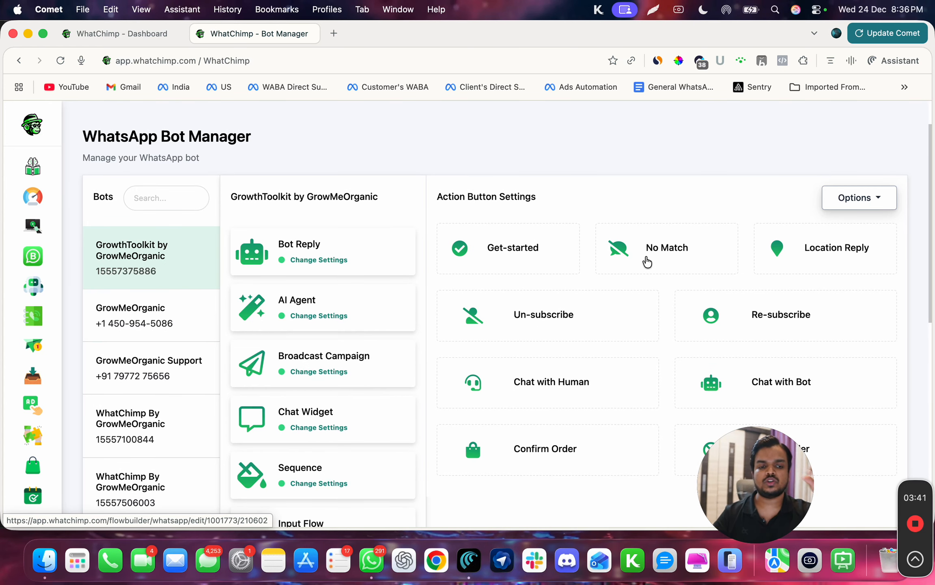
left_click(647, 262)
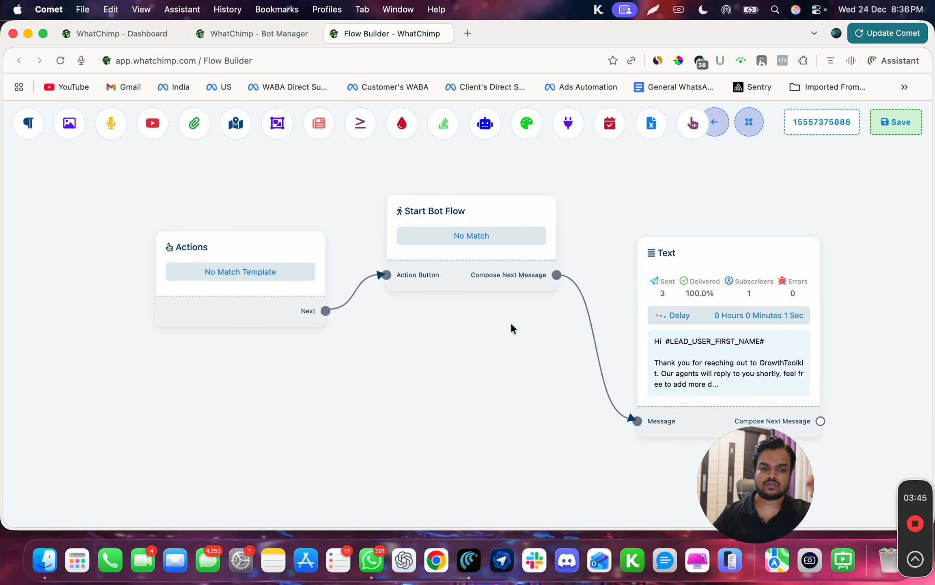
Inspect the Text node's reply message in its configuration panel and close it.
left_click_drag(511, 327, 184, 324)
double_click(330, 391)
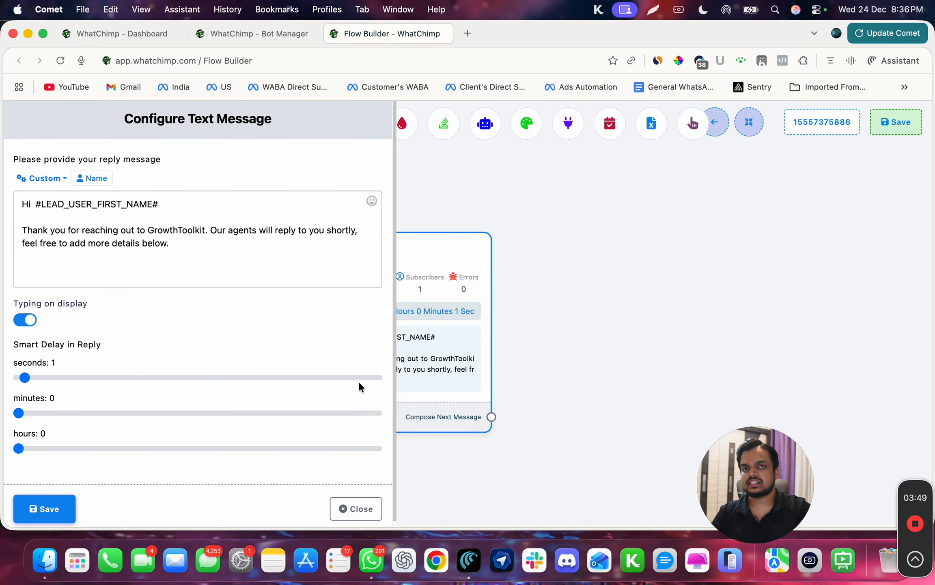
triple_click(190, 235)
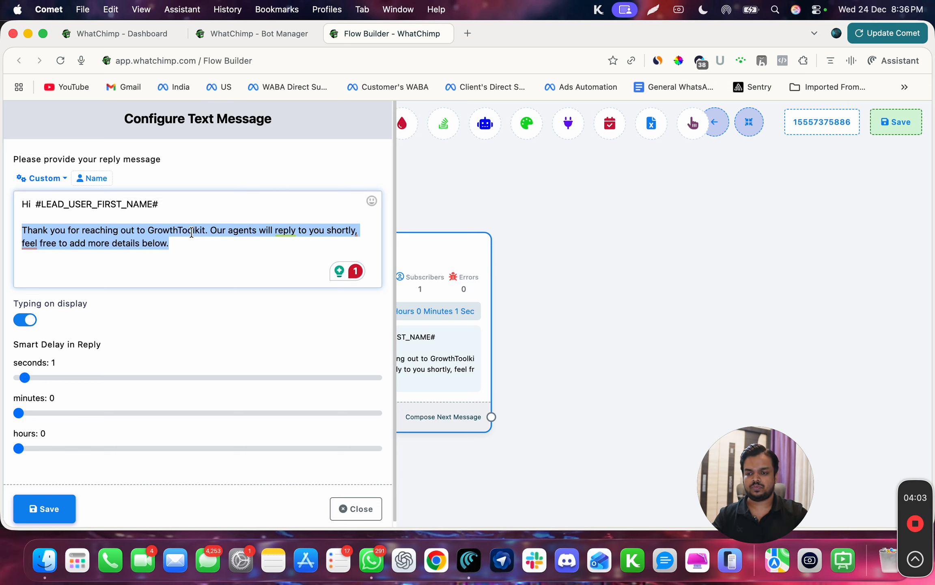
left_click(29, 512)
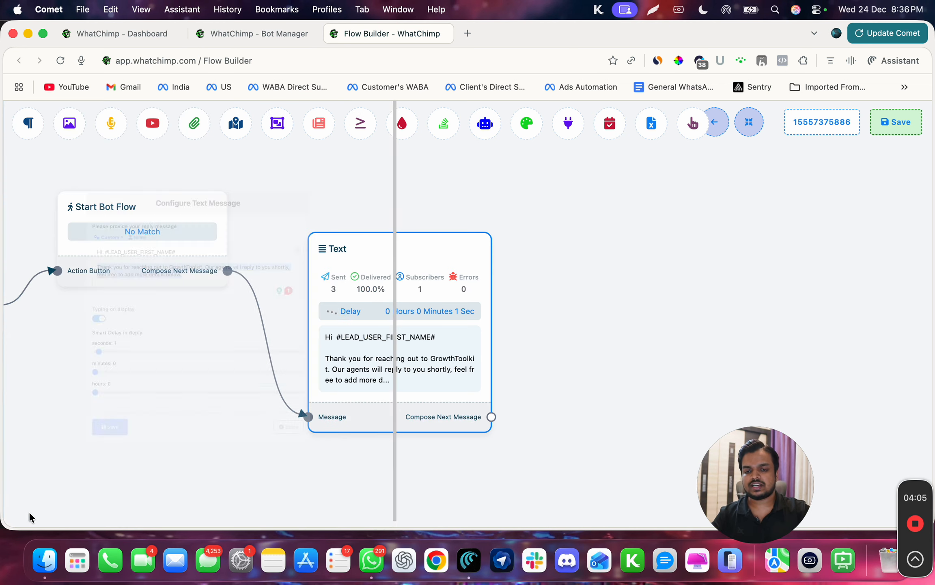
Connect a new Interactive node after the Text node and set its message body to "Whom would you like to talk to?".
left_click_drag(495, 413, 611, 293)
left_click(632, 390)
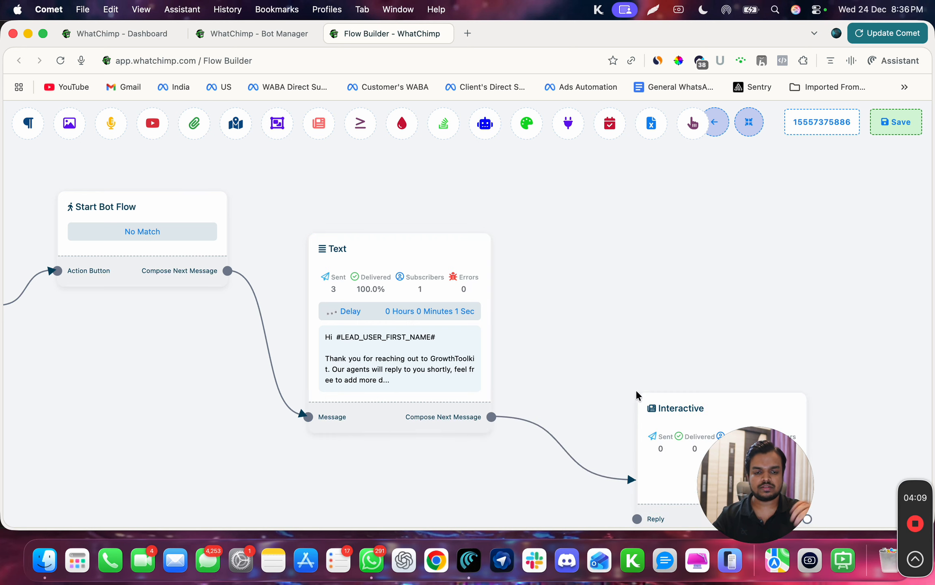
double_click(593, 259)
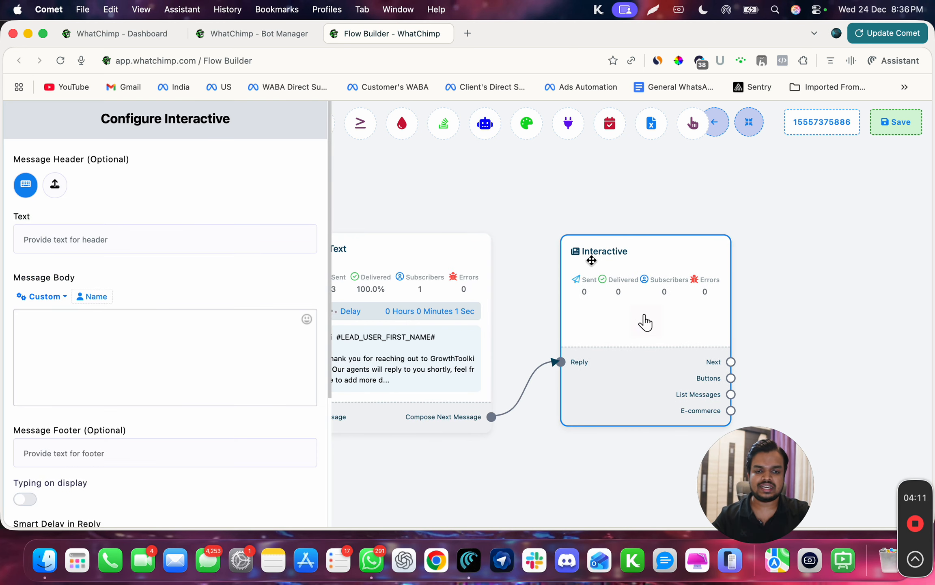
left_click(56, 325)
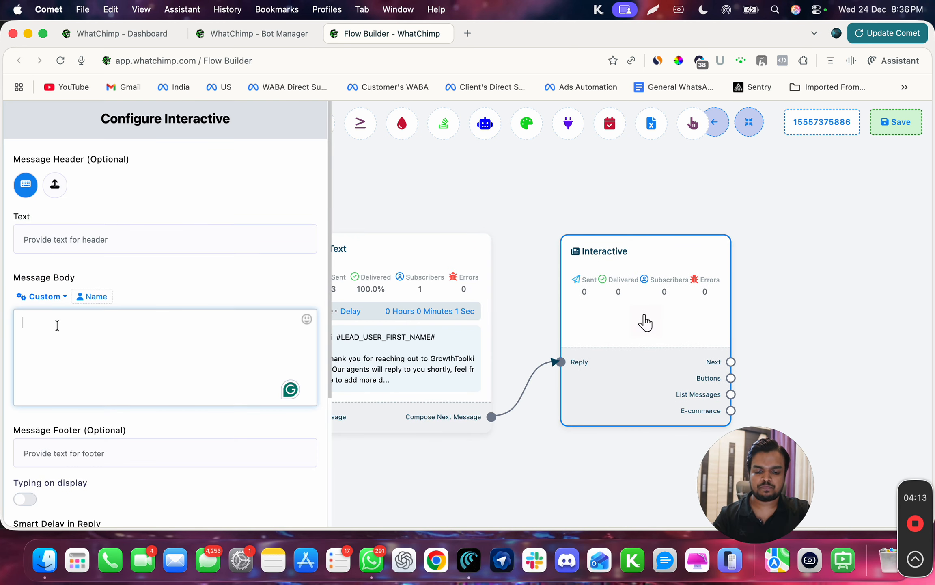
type("Whom")
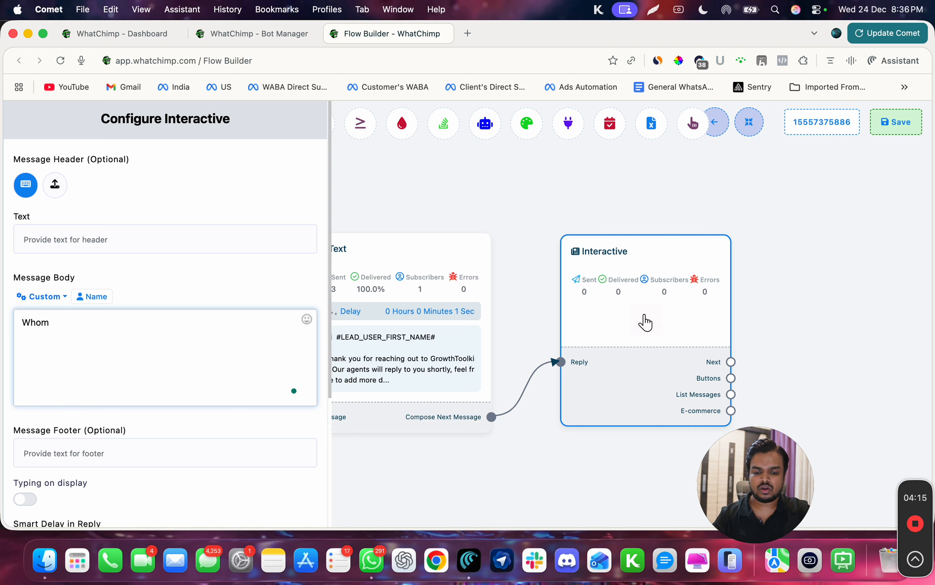
type(" would you ")
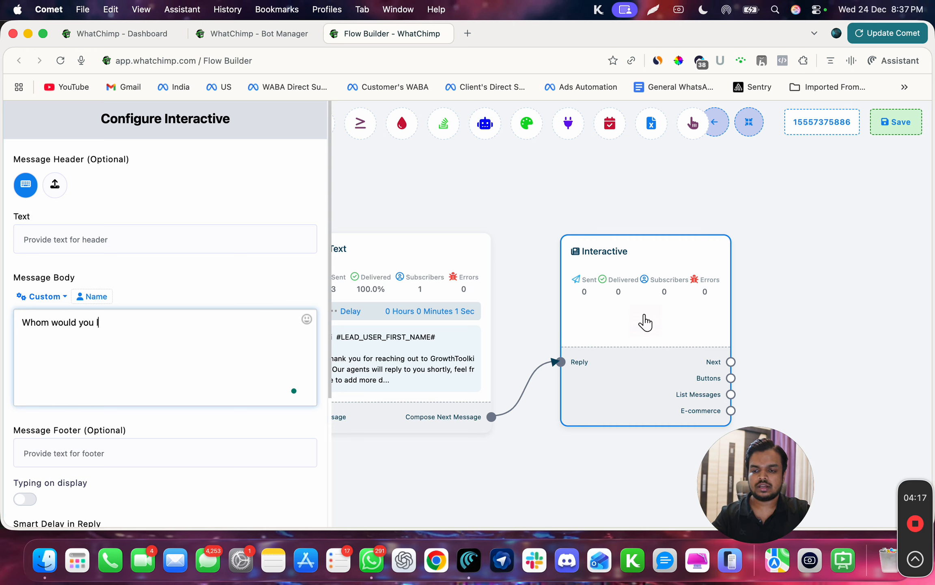
type("like to talk")
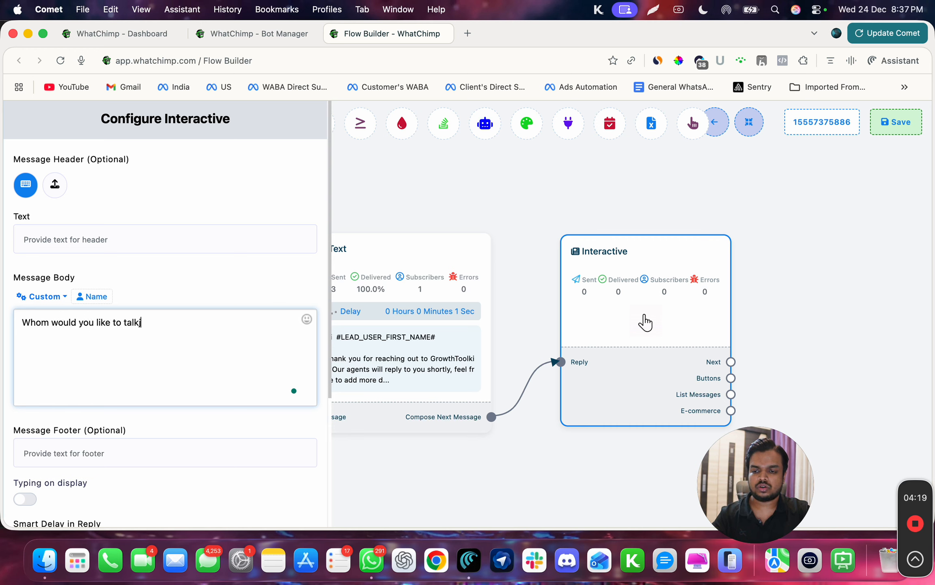
type(" to?")
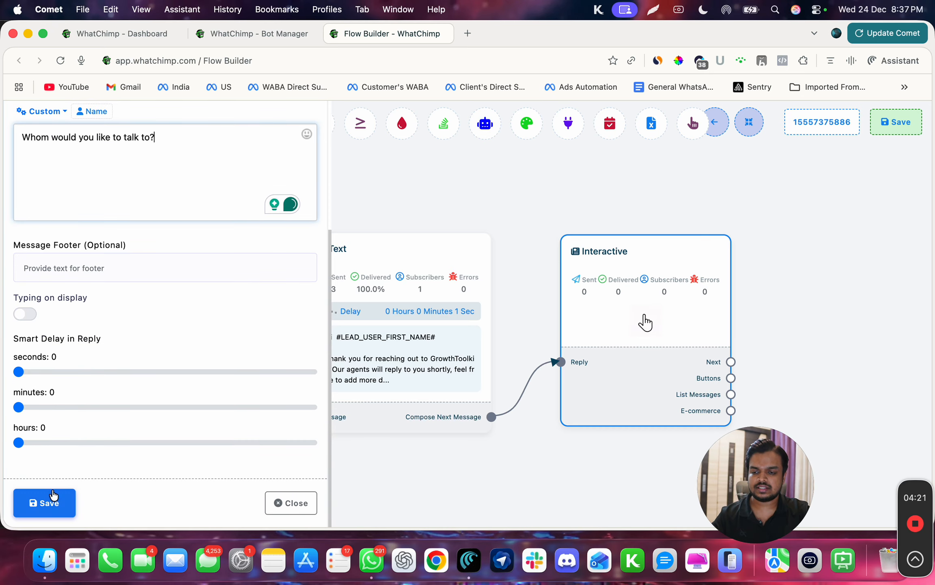
left_click(53, 495)
Delete the sentence "Our agents will reply to you shortly, feel free to add more details below." from the Text node's reply and save it.
left_click_drag(469, 461, 52, 405)
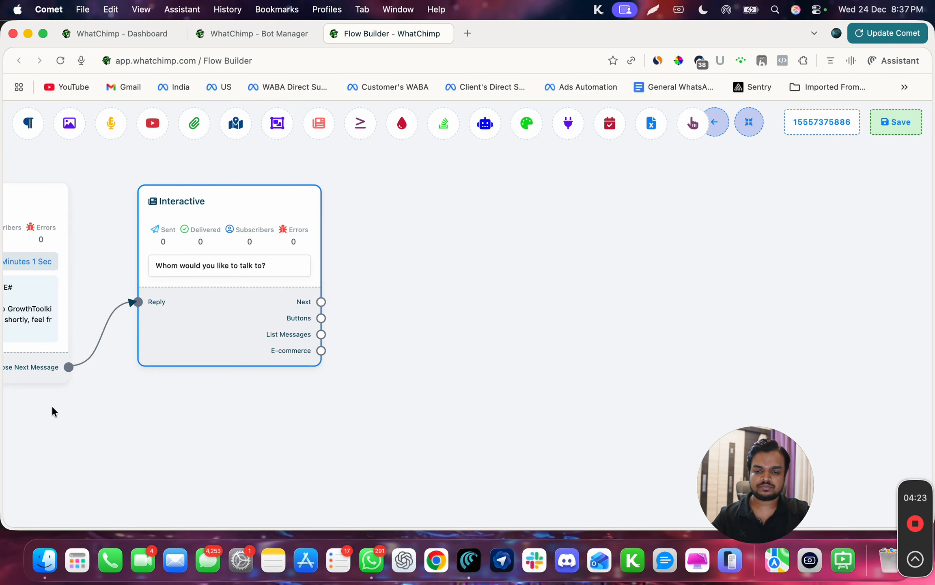
left_click(54, 336)
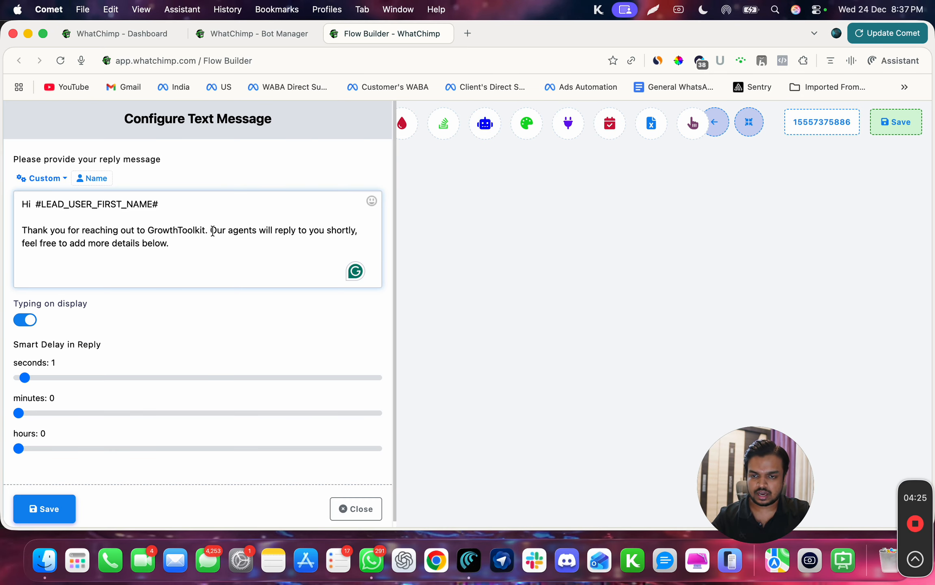
left_click_drag(210, 230, 222, 288)
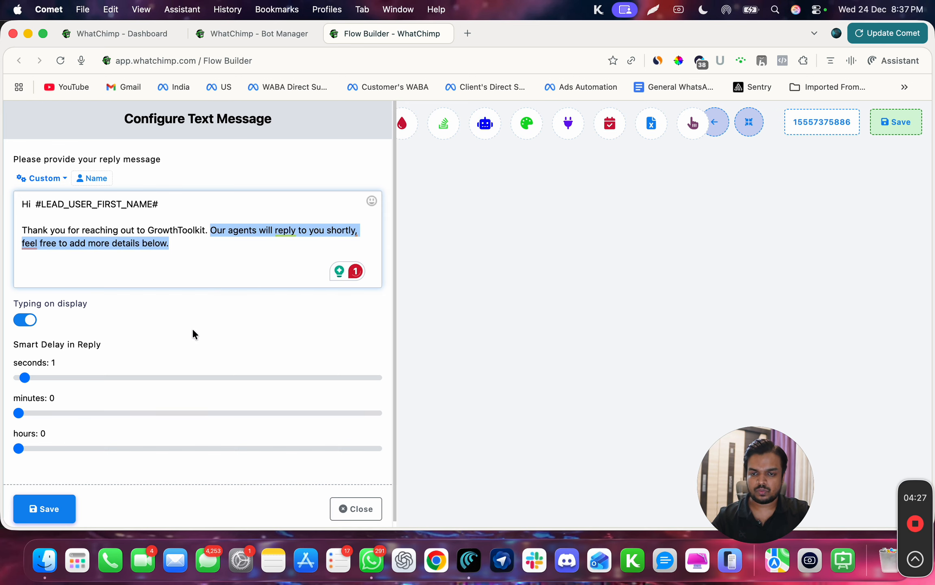
key("BackSpace")
left_click(61, 508)
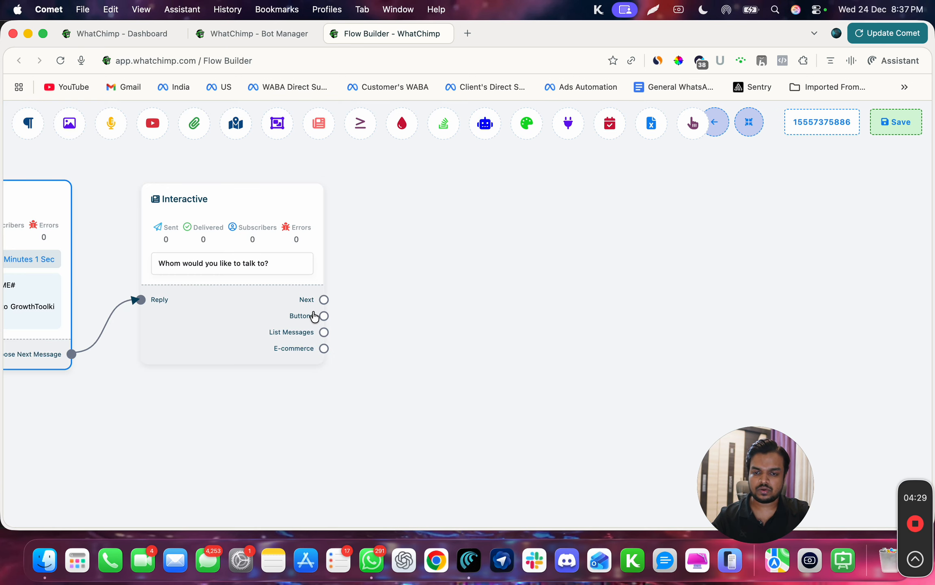
Add a Button node from the Interactive node's Buttons output titled "Talk to sales" with the Send Message action.
left_click_drag(323, 315, 408, 208)
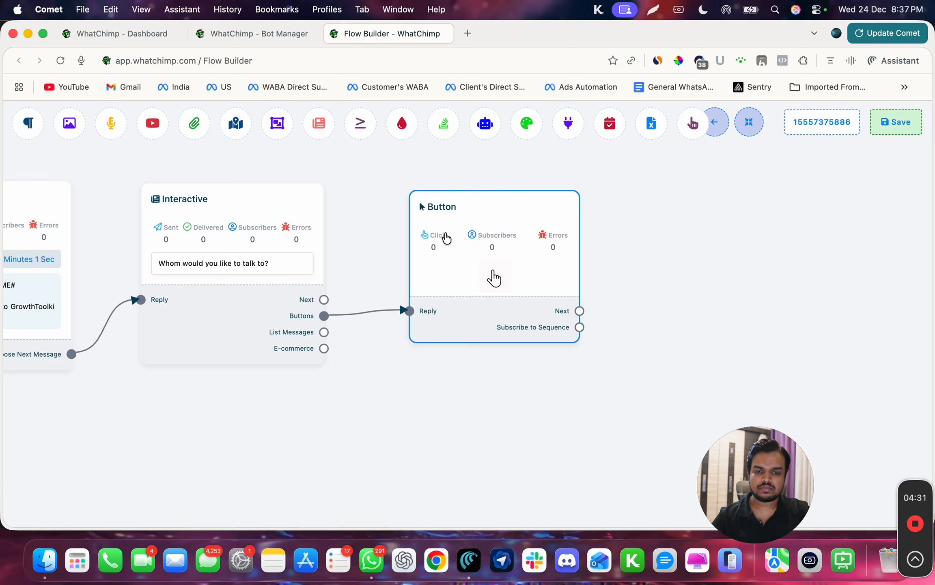
left_click(494, 278)
type("Talk")
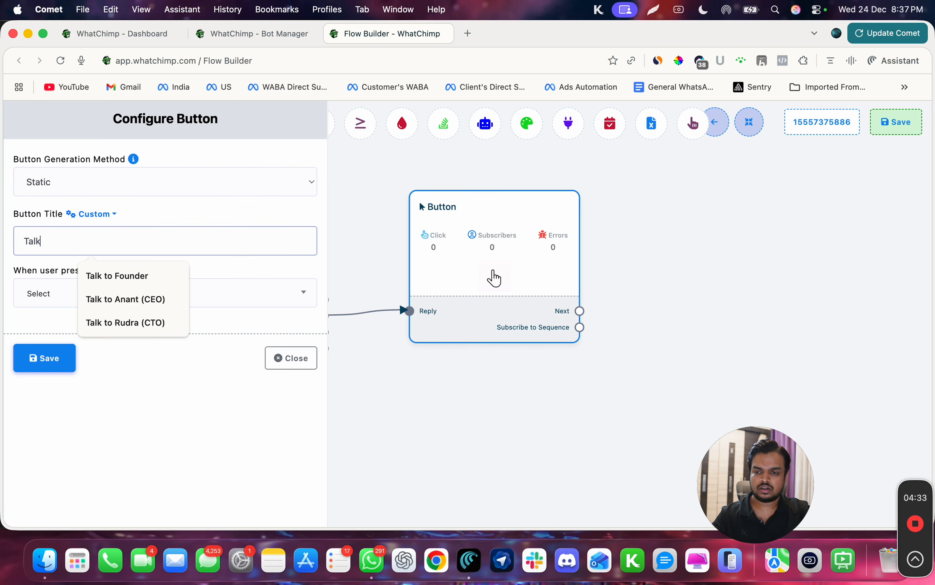
type(" to sales")
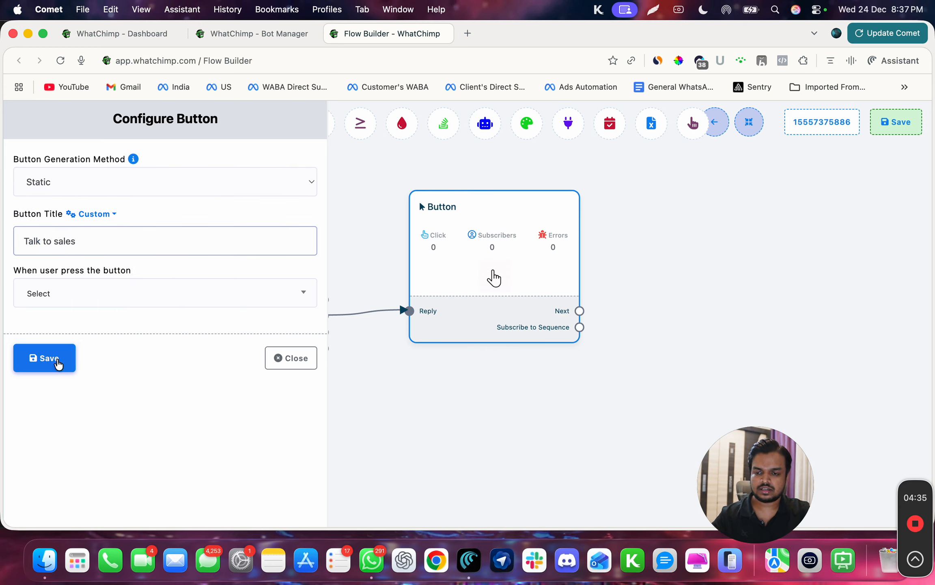
left_click(58, 364)
left_click(120, 305)
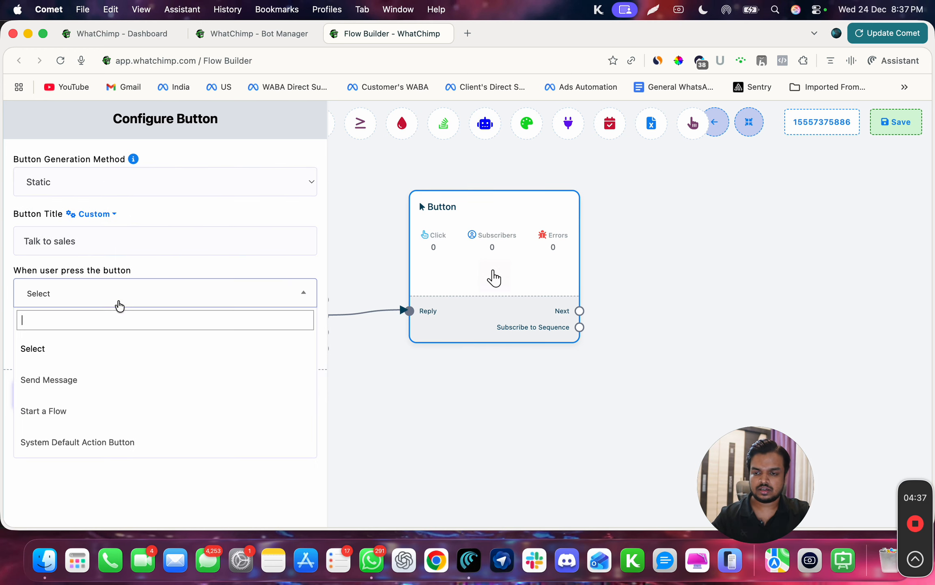
left_click(83, 379)
scroll(203, 462, "down", 10)
left_click(43, 502)
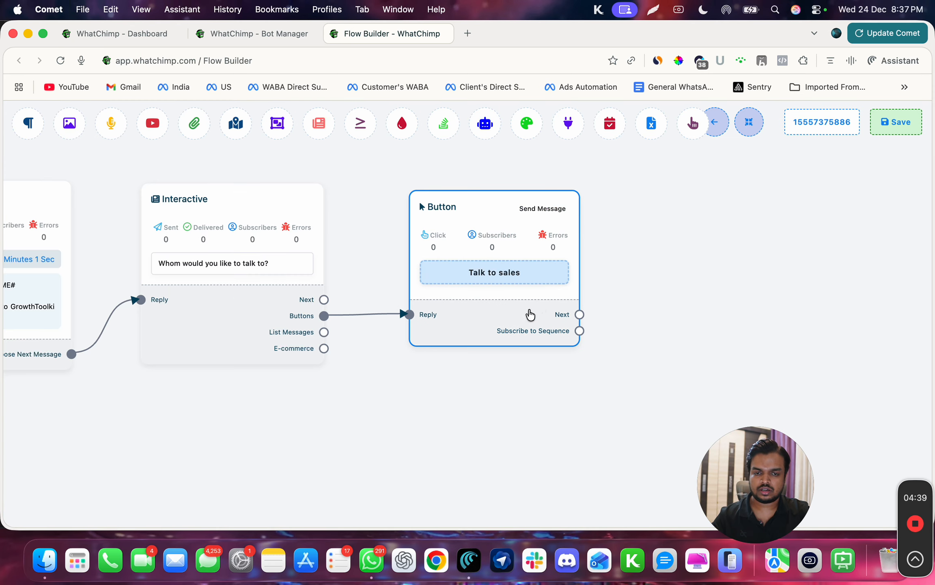
Add a second Button node from the Buttons output titled "Talk to support" with the Send Message action.
left_click_drag(529, 314, 537, 223)
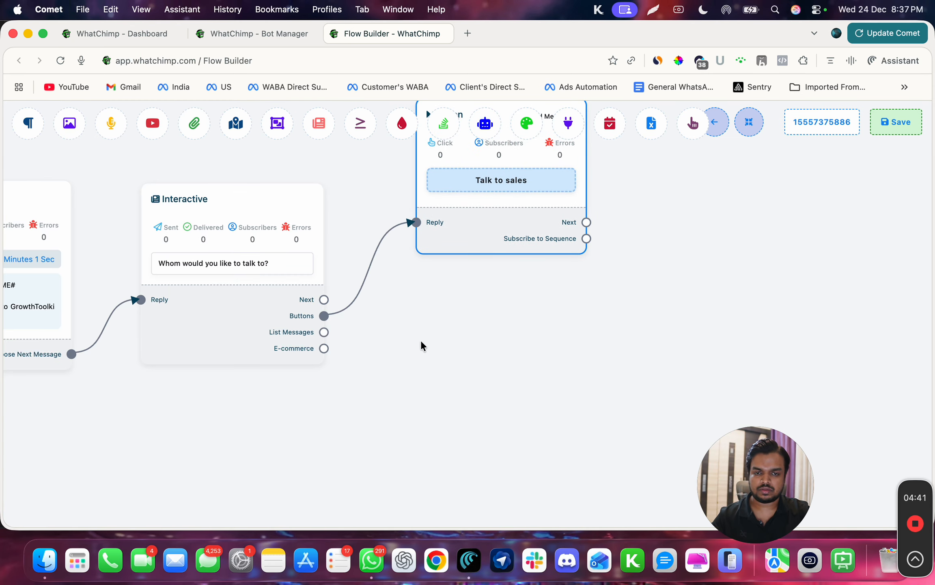
left_click_drag(324, 315, 421, 341)
double_click(468, 420)
left_click(42, 242)
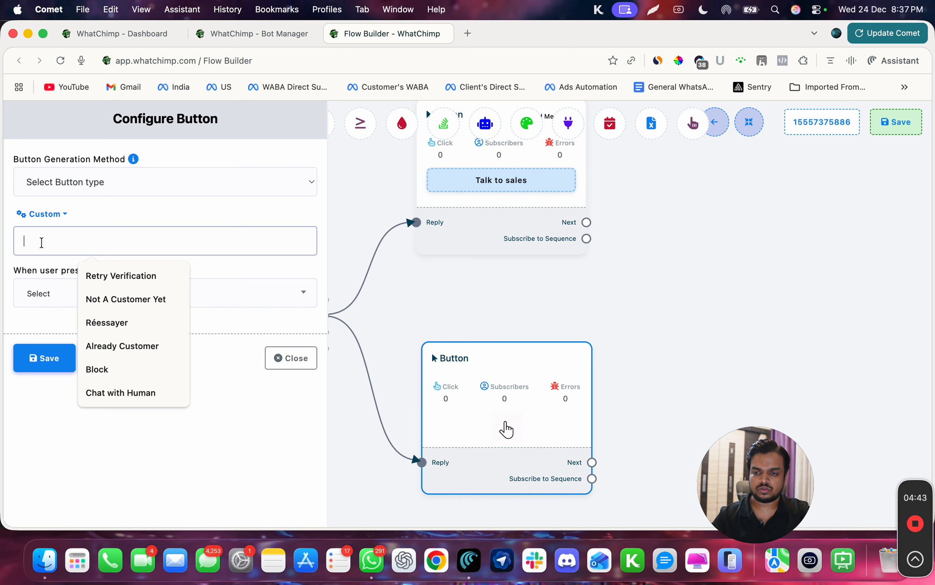
type("Talk to supp")
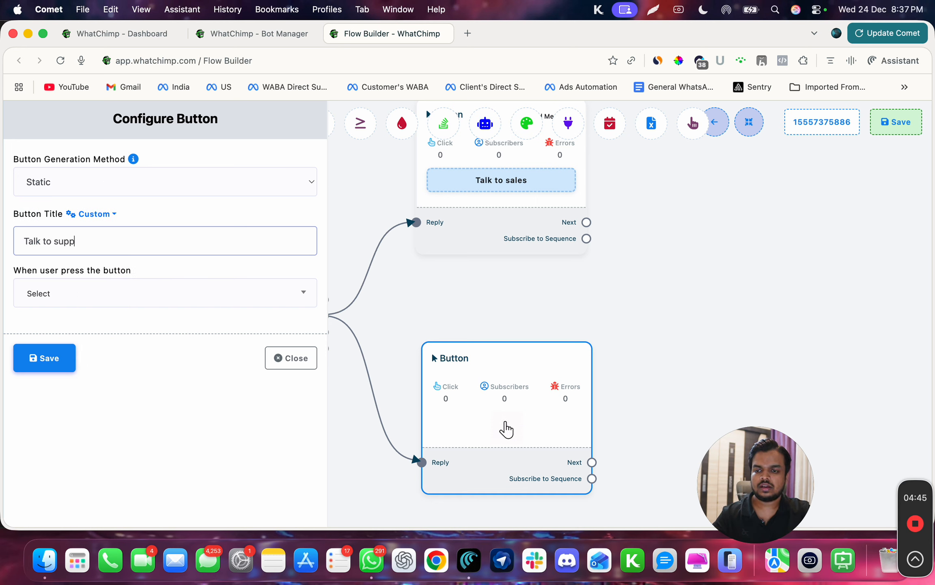
type("ort")
left_click(67, 306)
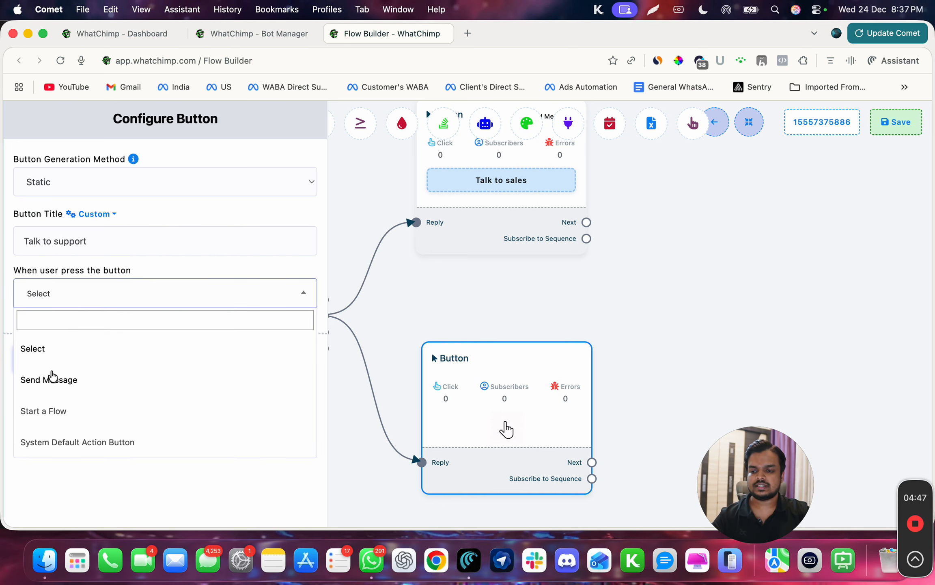
left_click(51, 379)
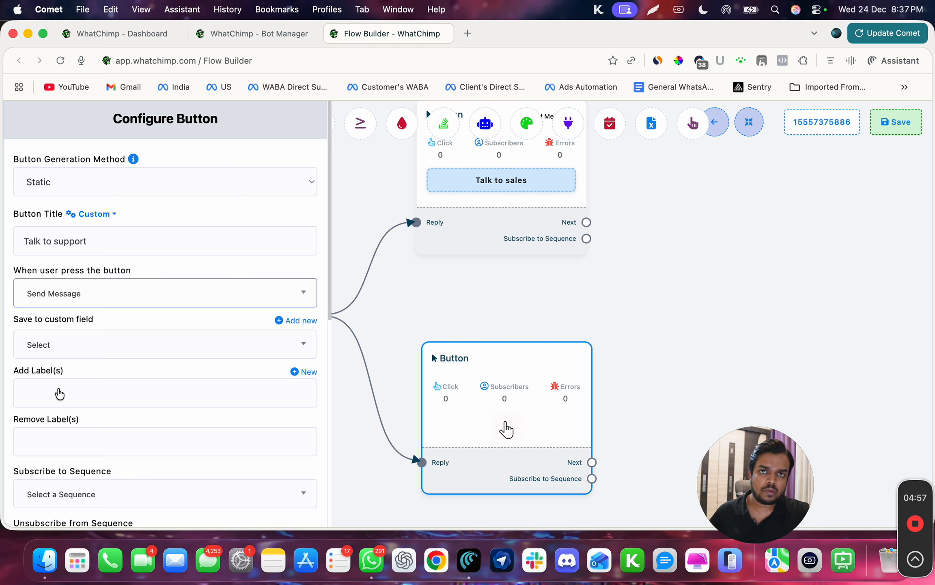
Add the label "Talk to Support" to the support button, browse the assignment options, and save the button.
left_click(59, 393)
type("Talk")
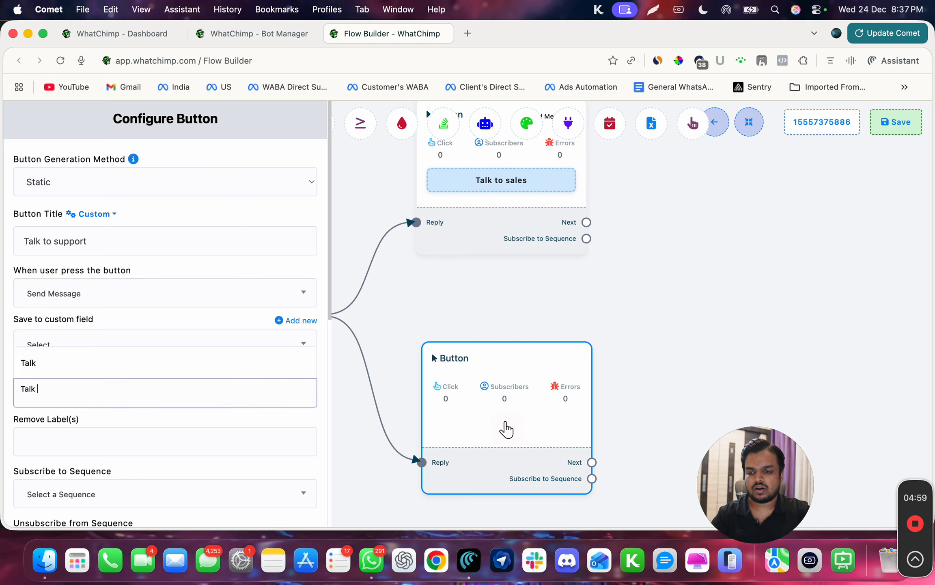
type(" to Support")
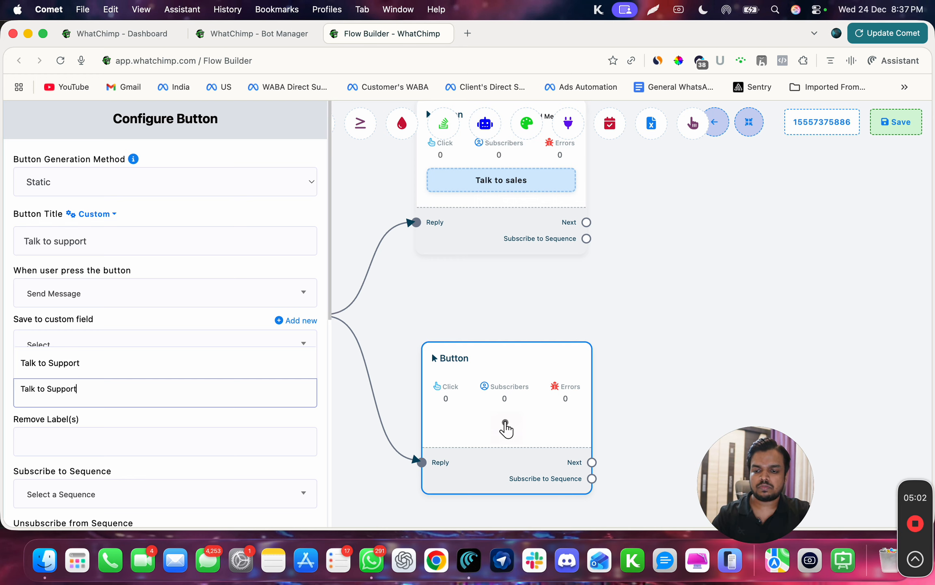
key("Return")
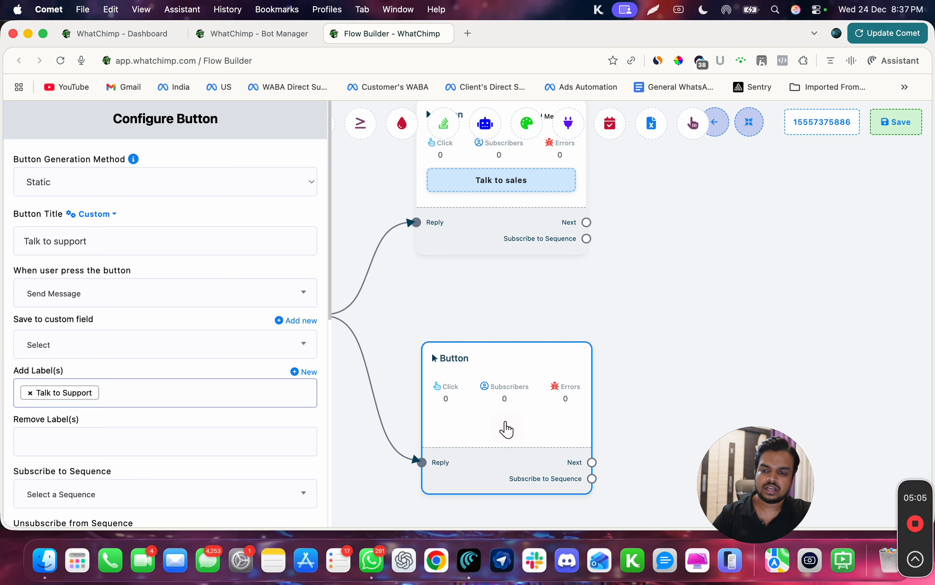
scroll(55, 508, "down", 5)
scroll(54, 507, "down", 3)
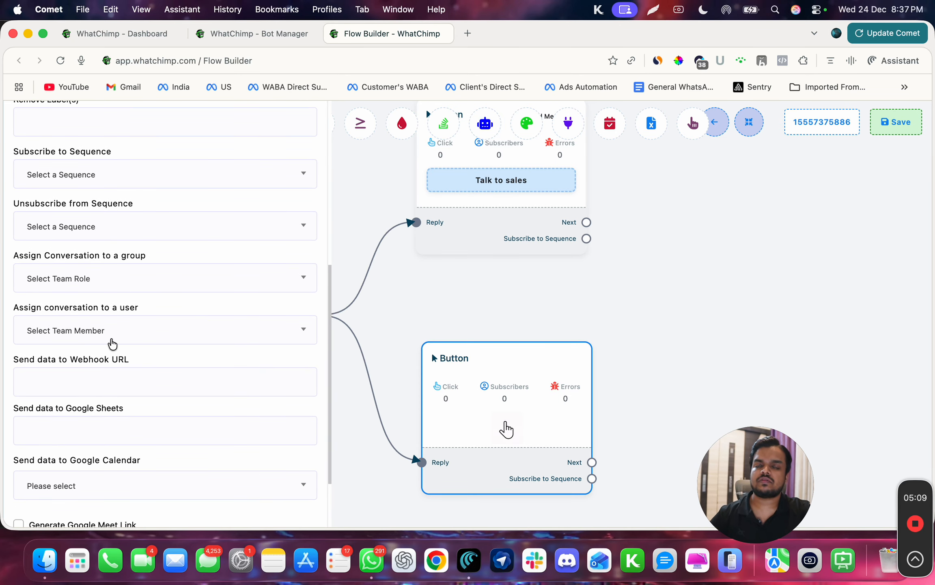
left_click(112, 343)
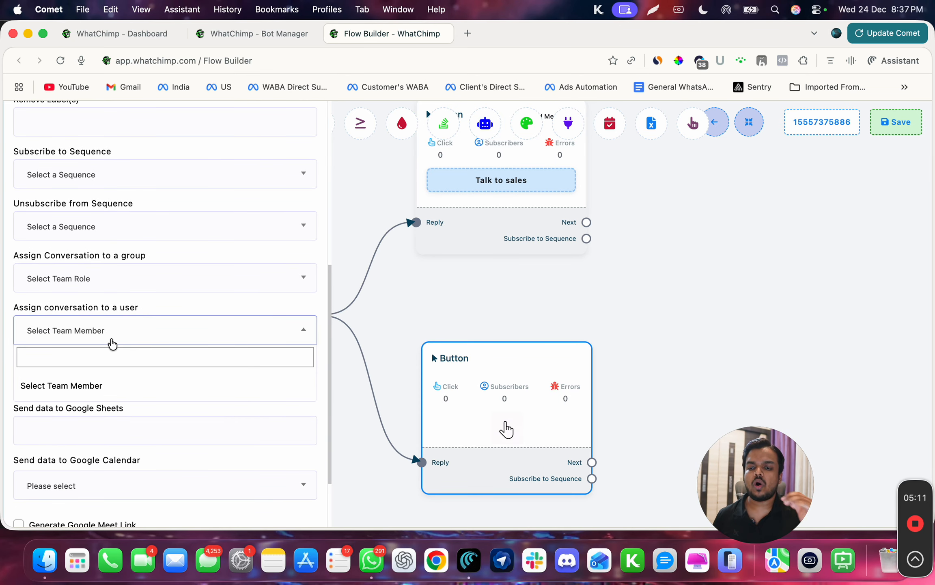
left_click(97, 281)
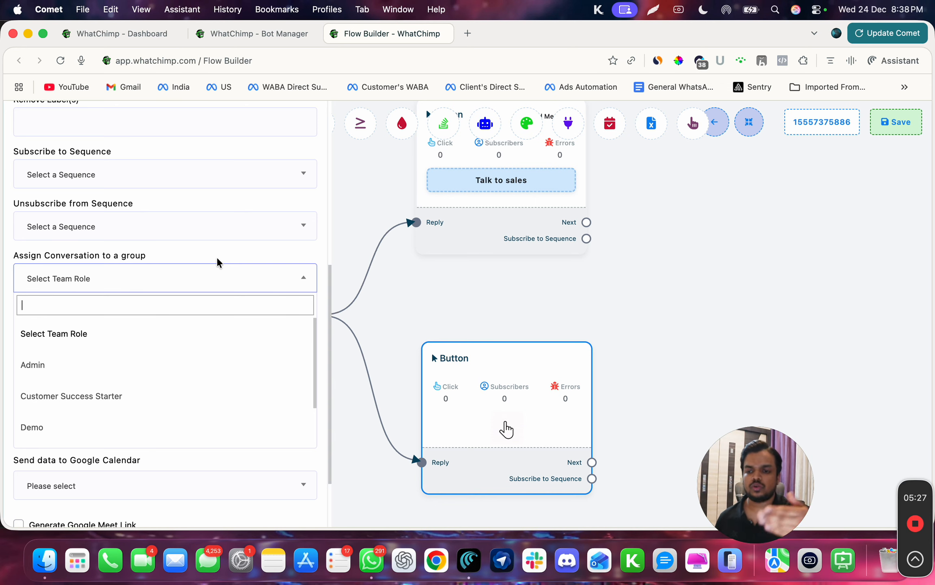
scroll(217, 260, "down", 1)
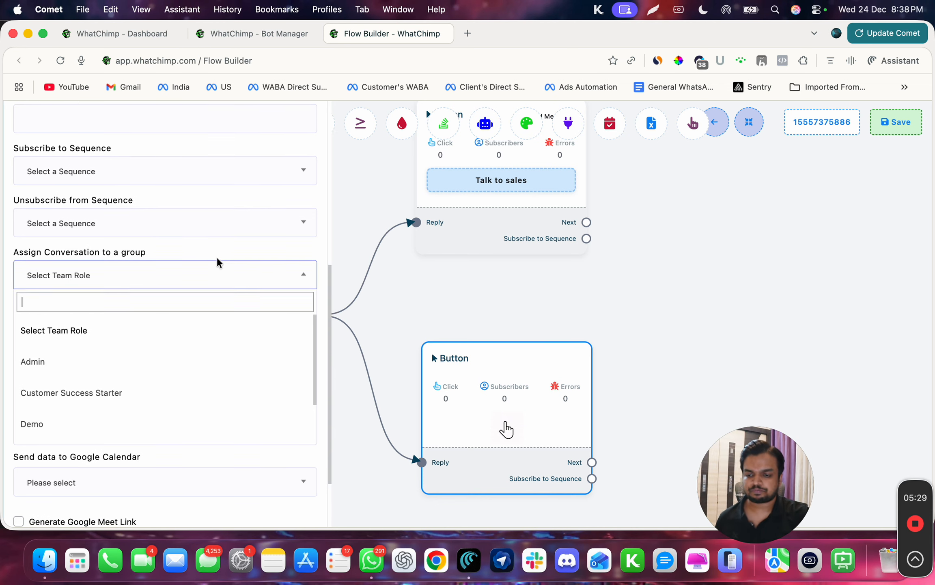
left_click(202, 458)
scroll(203, 459, "down", 3)
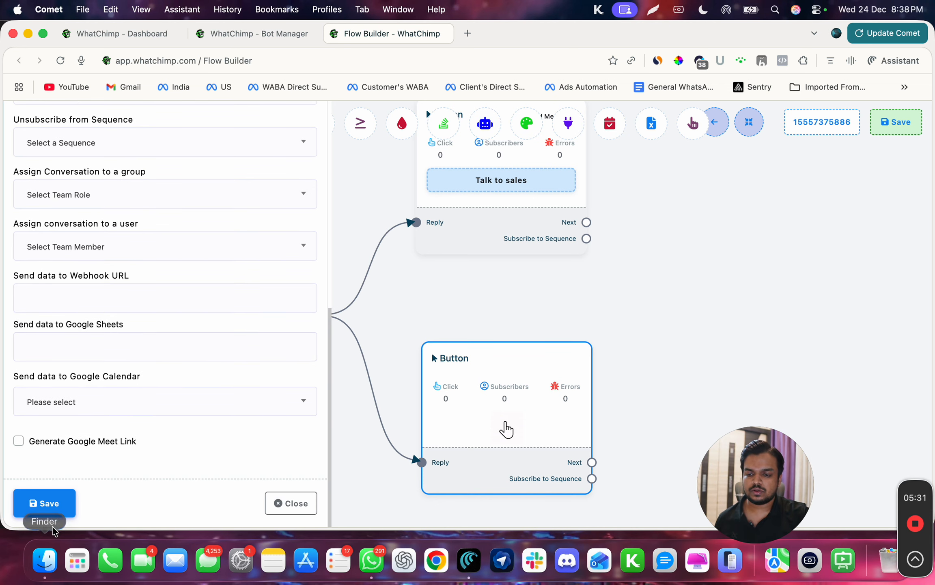
left_click(52, 507)
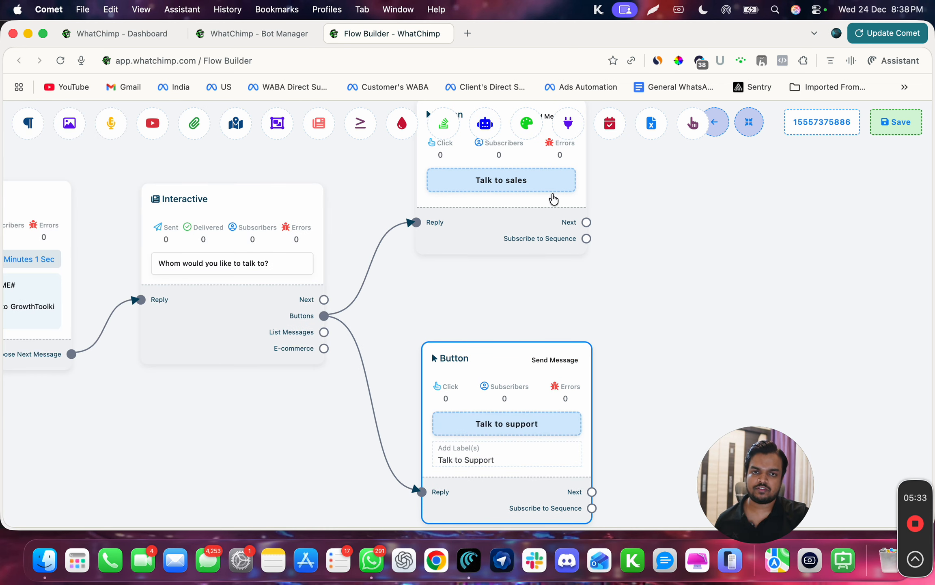
Attach a Text node to the Talk to sales button replying "Thank you our sales team will get in touch shortly. Feel free to add more detailed below.".
scroll(561, 274, "right", 7)
left_click_drag(447, 243, 517, 178)
left_click(544, 183)
left_click(126, 246)
type("Thank you our sales team will get in touch shortly. Feel free to as")
key("BackSpace")
type("dd more deta")
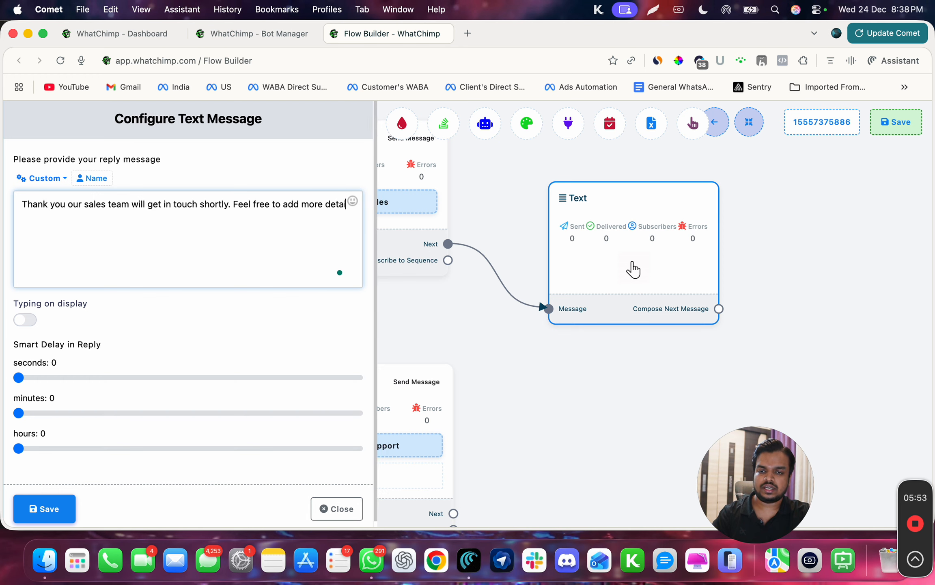
type("iled belo0w")
type("w.")
key("super+a")
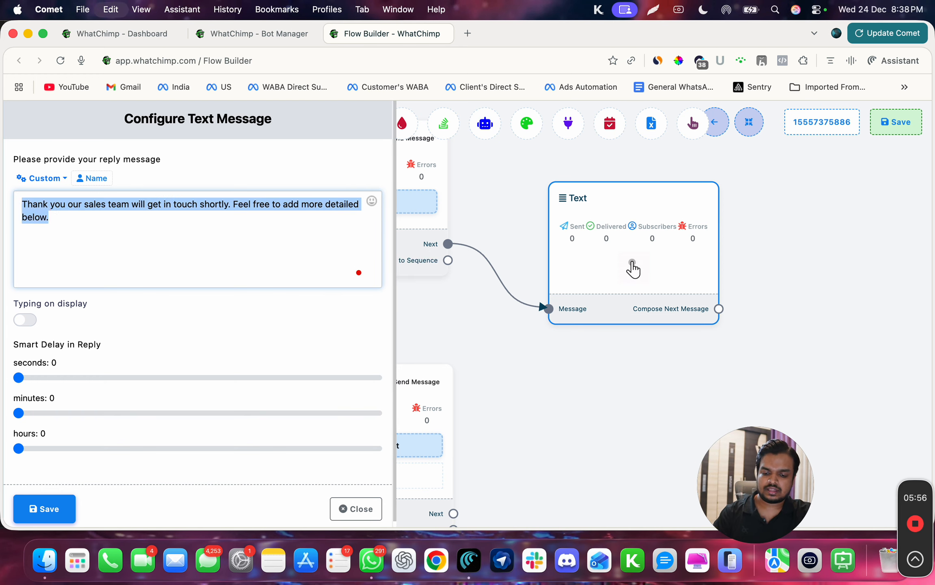
left_click(25, 523)
Duplicate the sales reply Text node and connect the copy to the Talk to support button's Next output.
left_click_drag(526, 444, 389, 289)
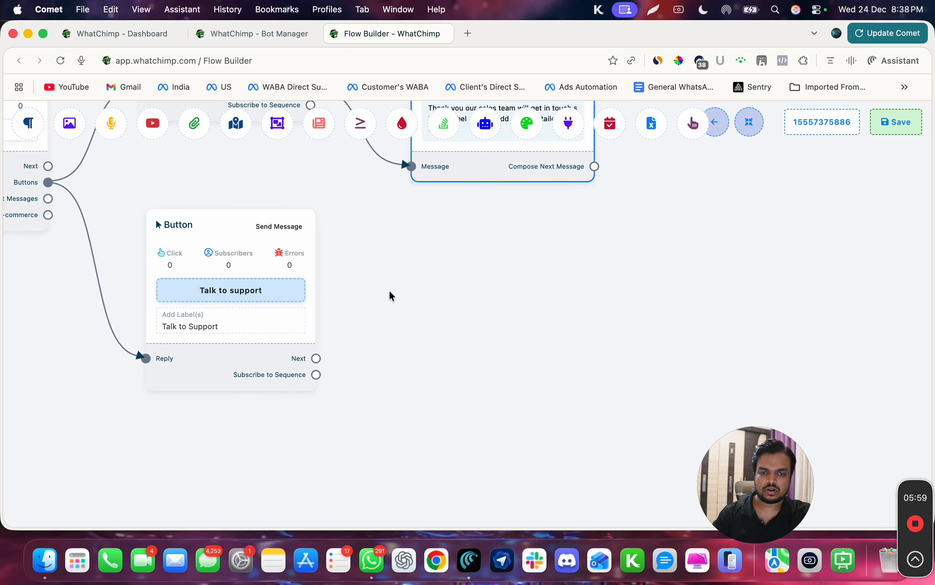
right_click(463, 181)
left_click(483, 205)
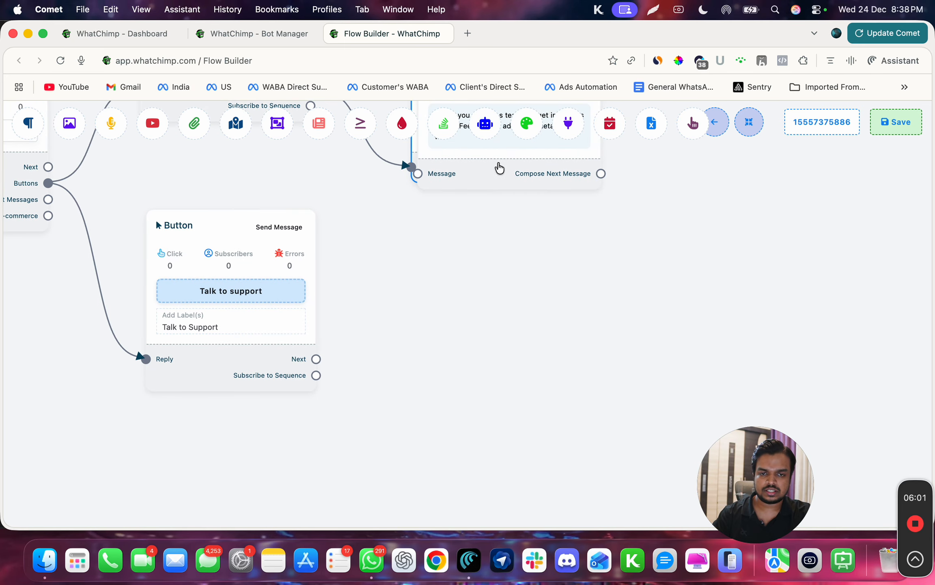
left_click_drag(501, 167, 498, 331)
left_click_drag(317, 358, 415, 338)
Replace "sales" with "support" in the copied node's message, save the node, and save the flow.
left_click(451, 326)
double_click(94, 207)
type("support")
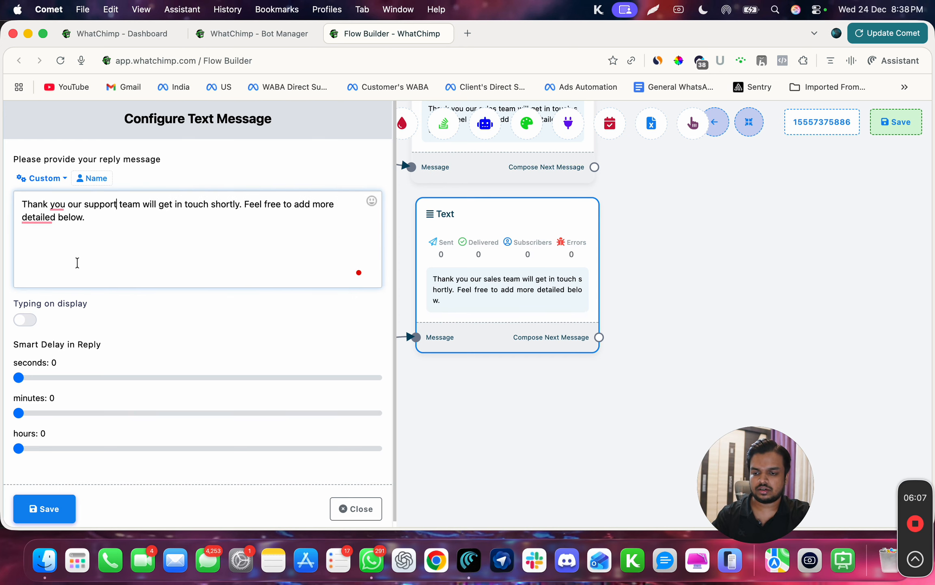
left_click(43, 502)
left_click(893, 124)
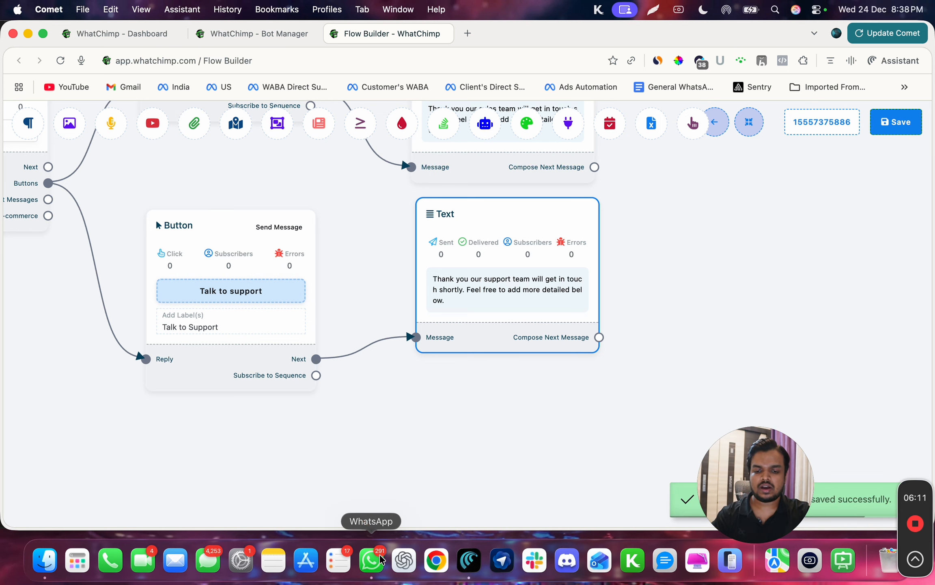
Switch to WhatsApp and send "Hey there" to the bot chat to test the flow.
left_click(376, 564)
type("Hey there")
key("Return")
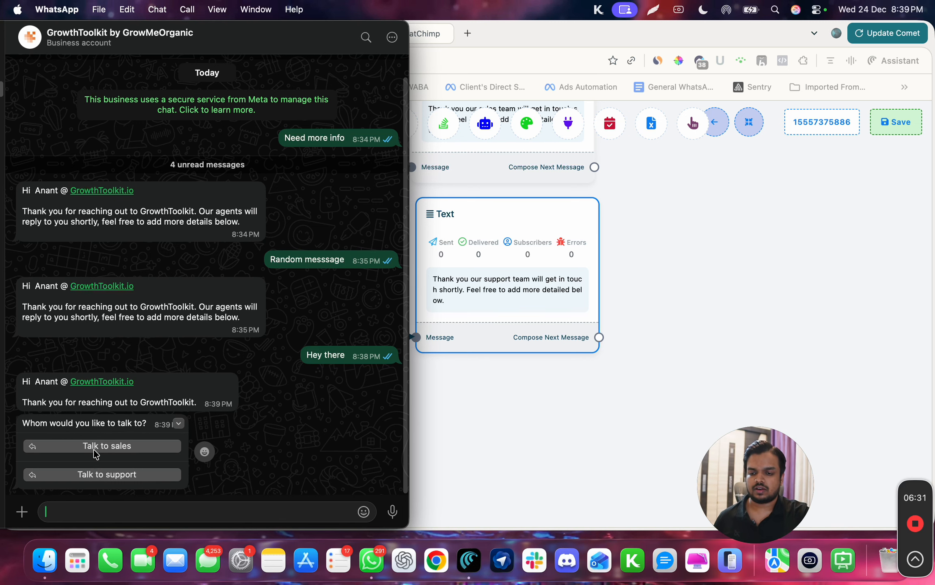
scroll(96, 454, "down", 3)
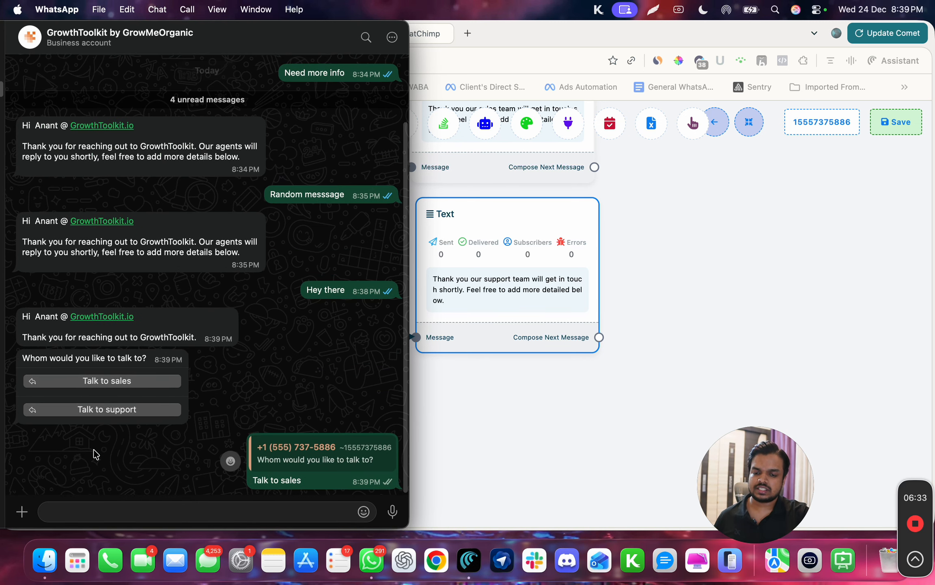